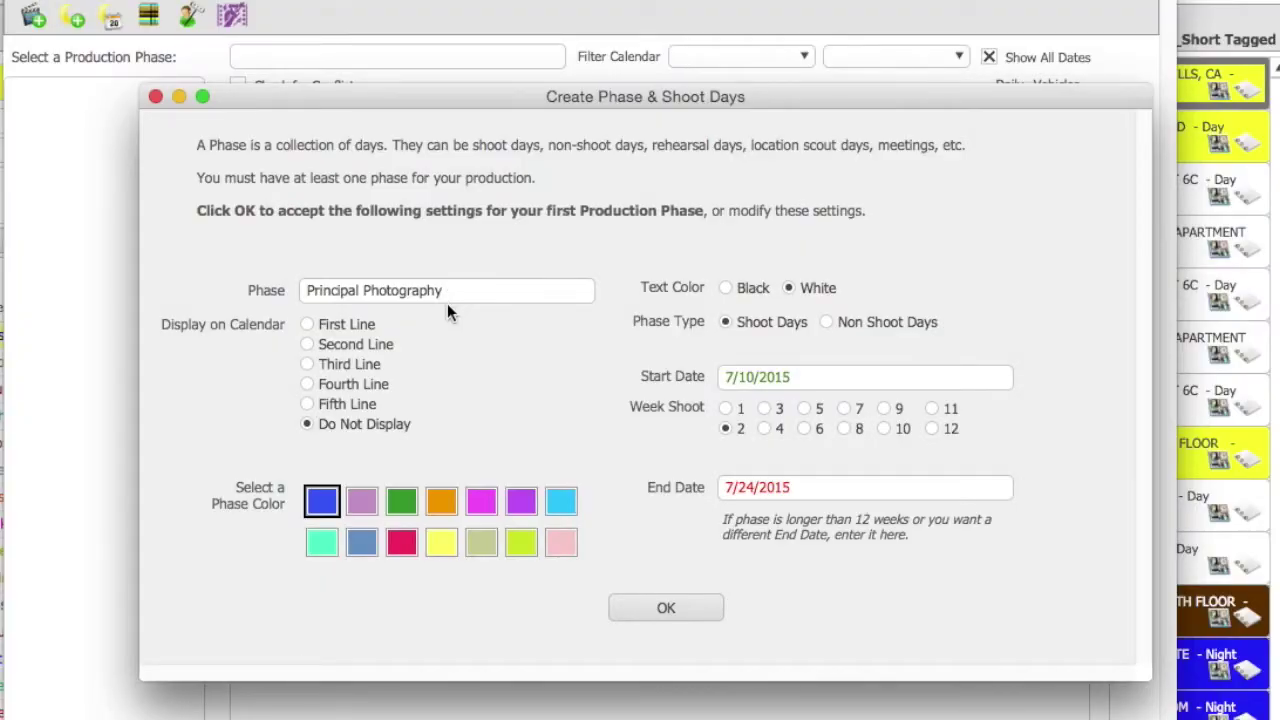
Keep Principal Photography as the phase name and display the phase on the first line of the calendar.
click(325, 288)
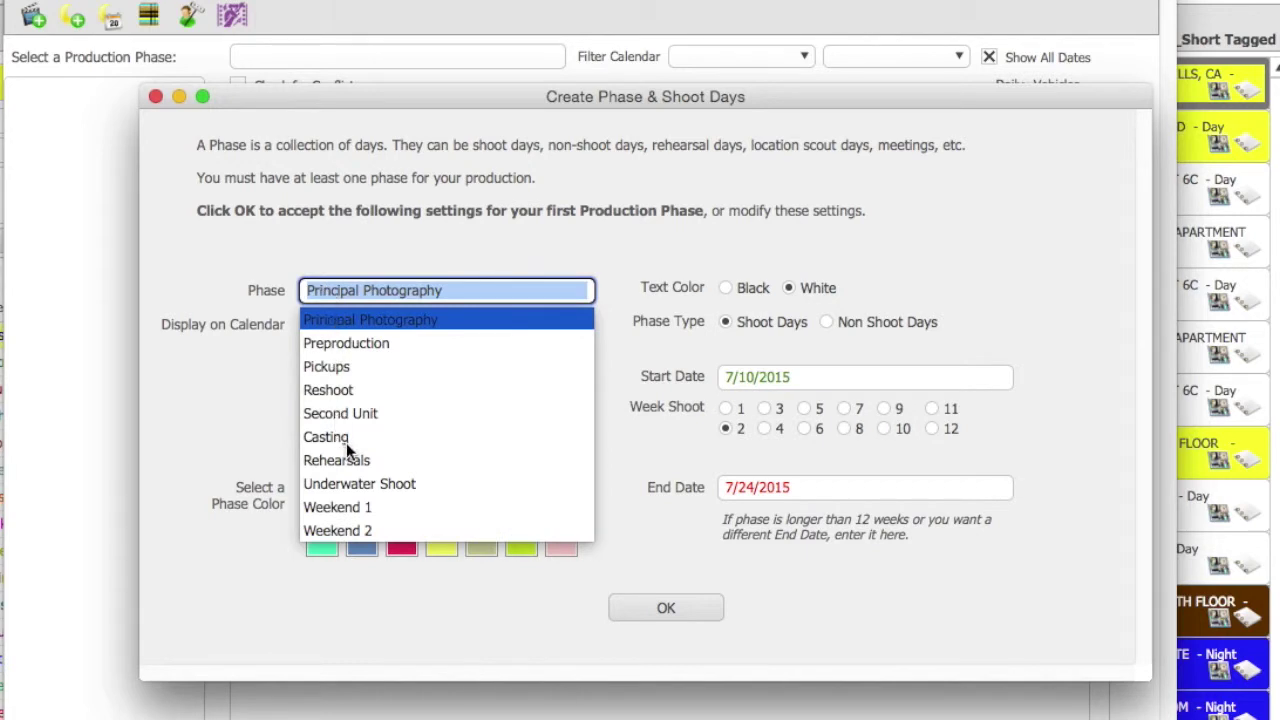
key(Escape)
click(466, 290)
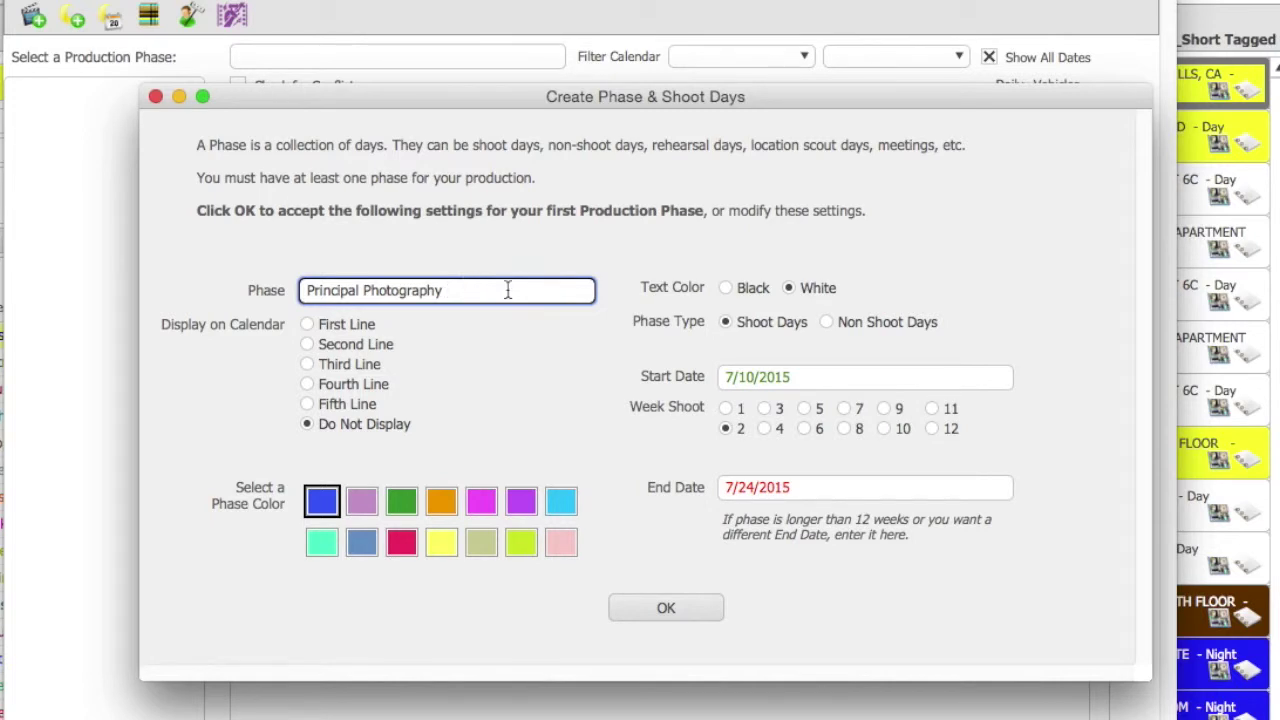
click(482, 342)
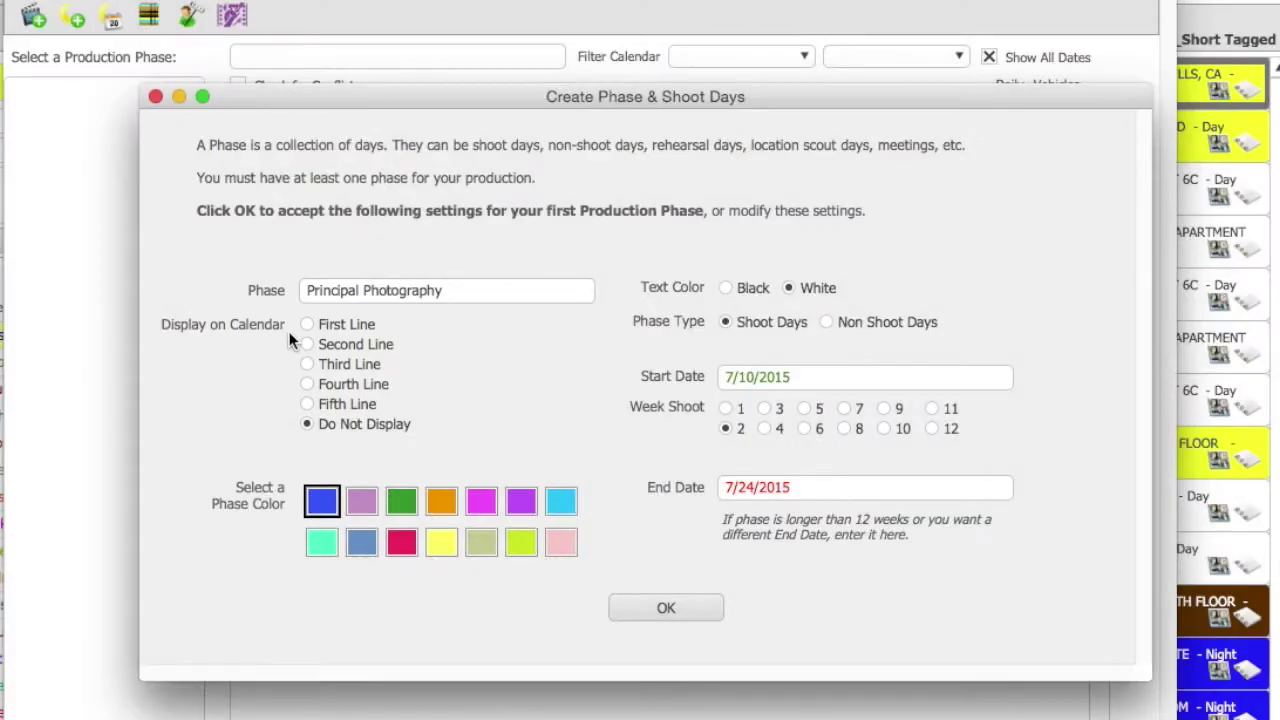
click(306, 325)
Set the start date of the Principal Photography phase to 9/1/2015.
click(755, 376)
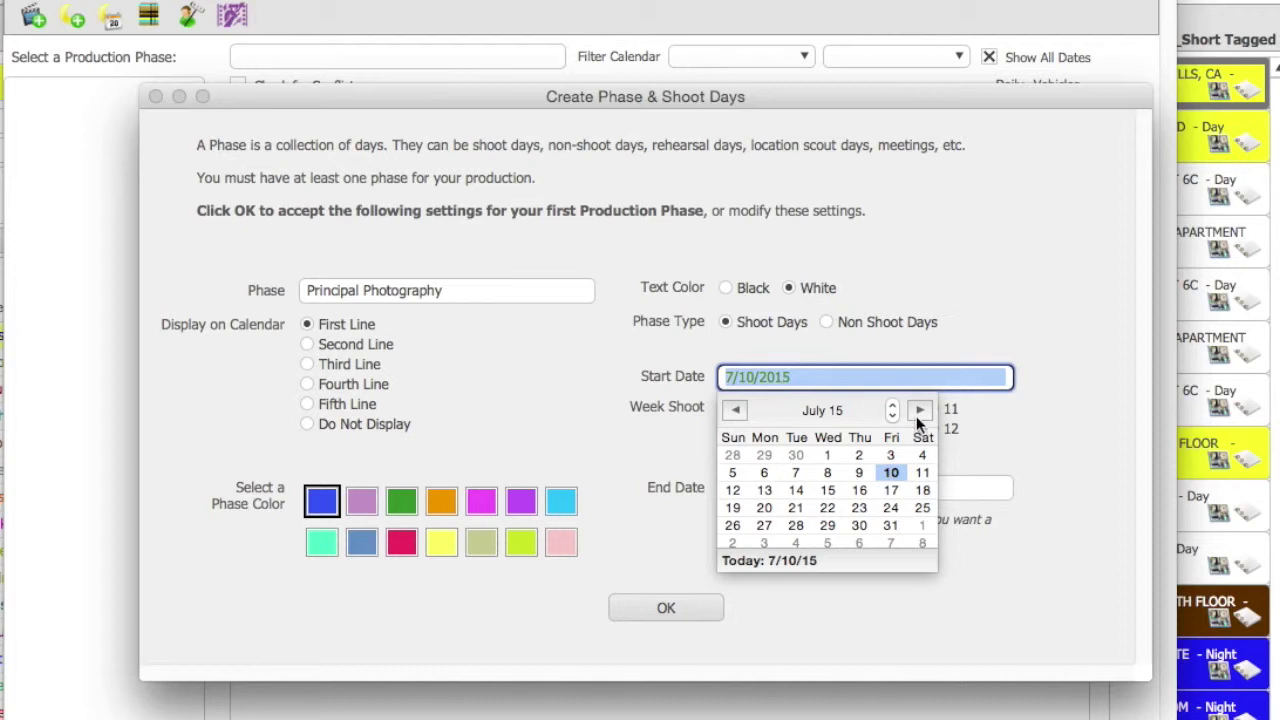
click(920, 412)
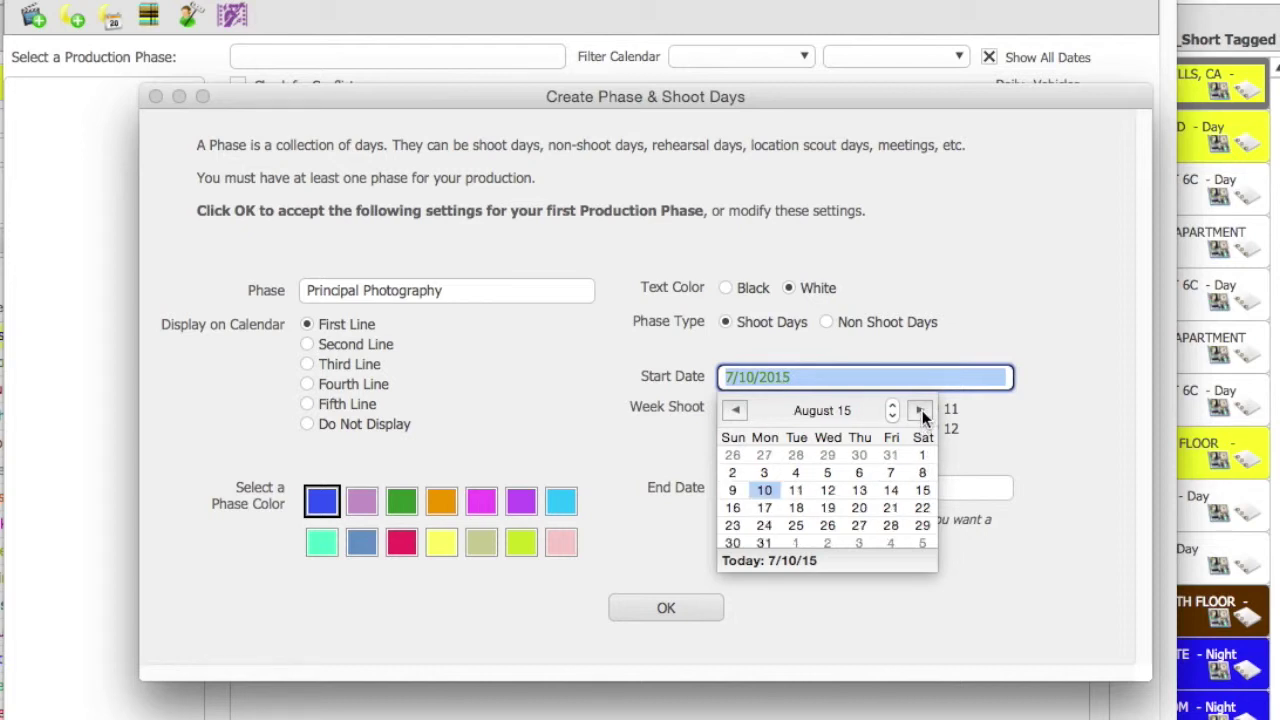
click(920, 412)
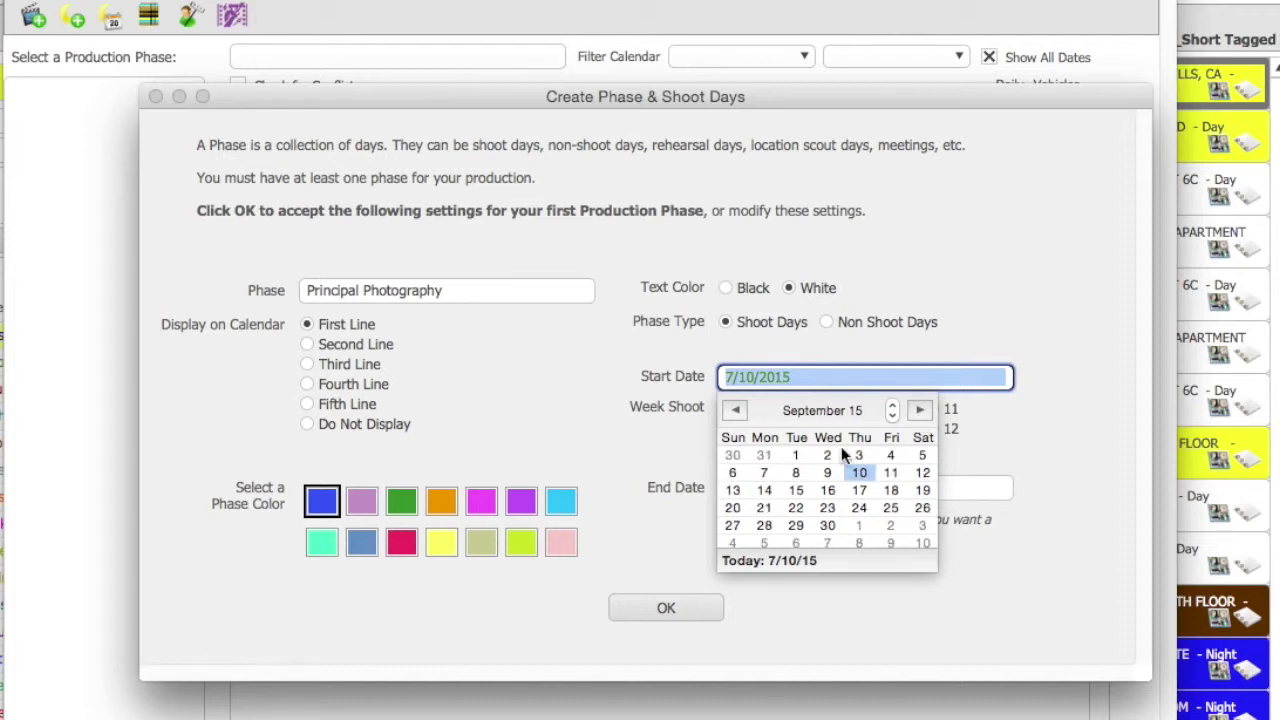
click(795, 455)
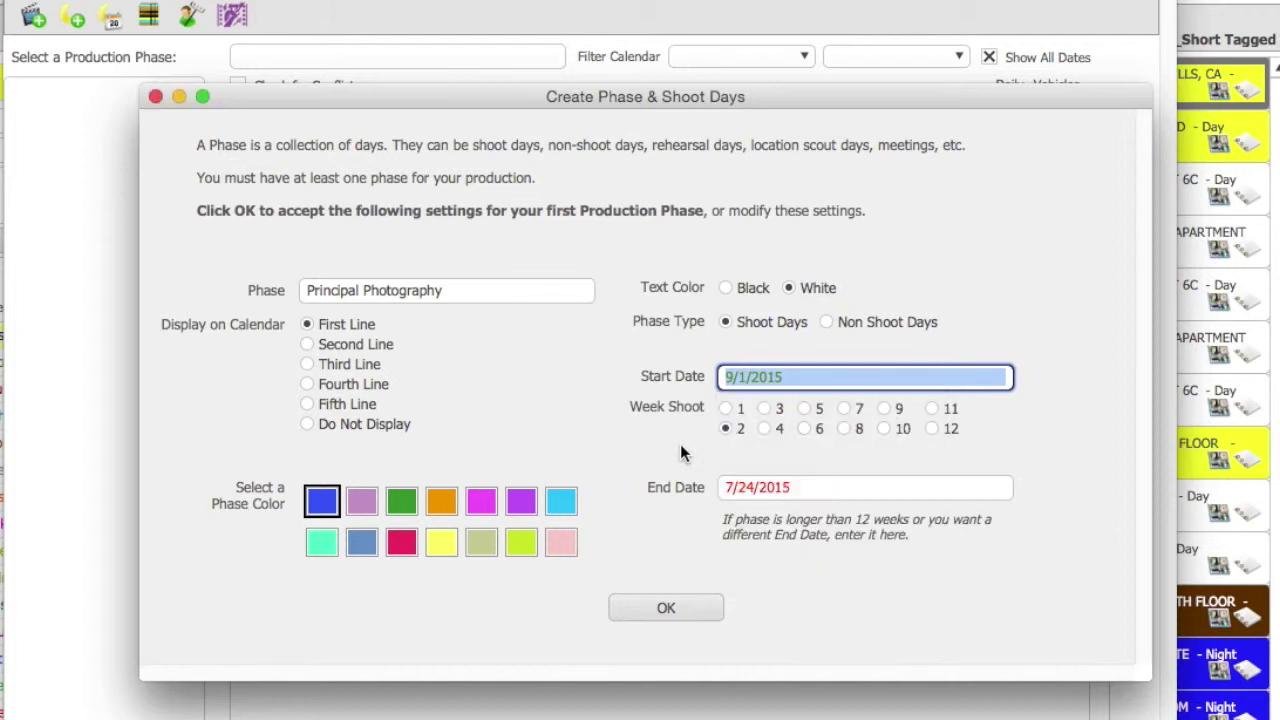
Try a four-week shoot length for the Principal Photography phase, leaving the calculated end date as is.
click(764, 429)
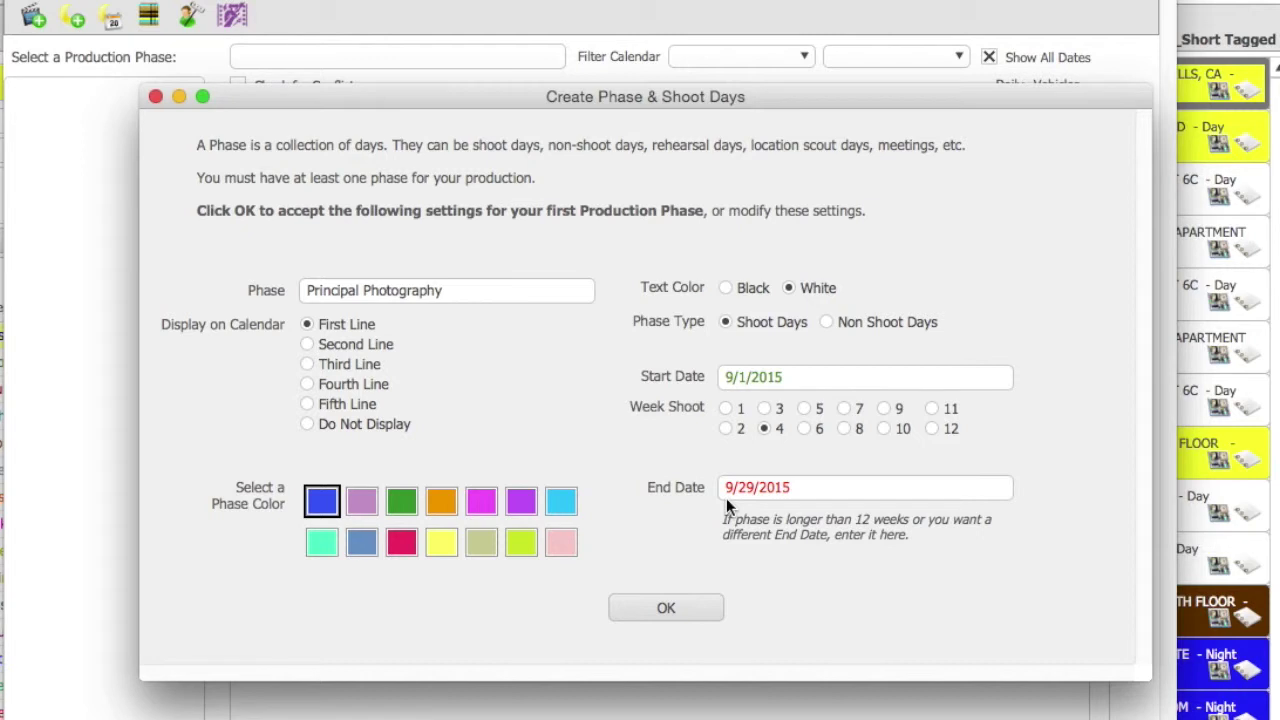
click(731, 489)
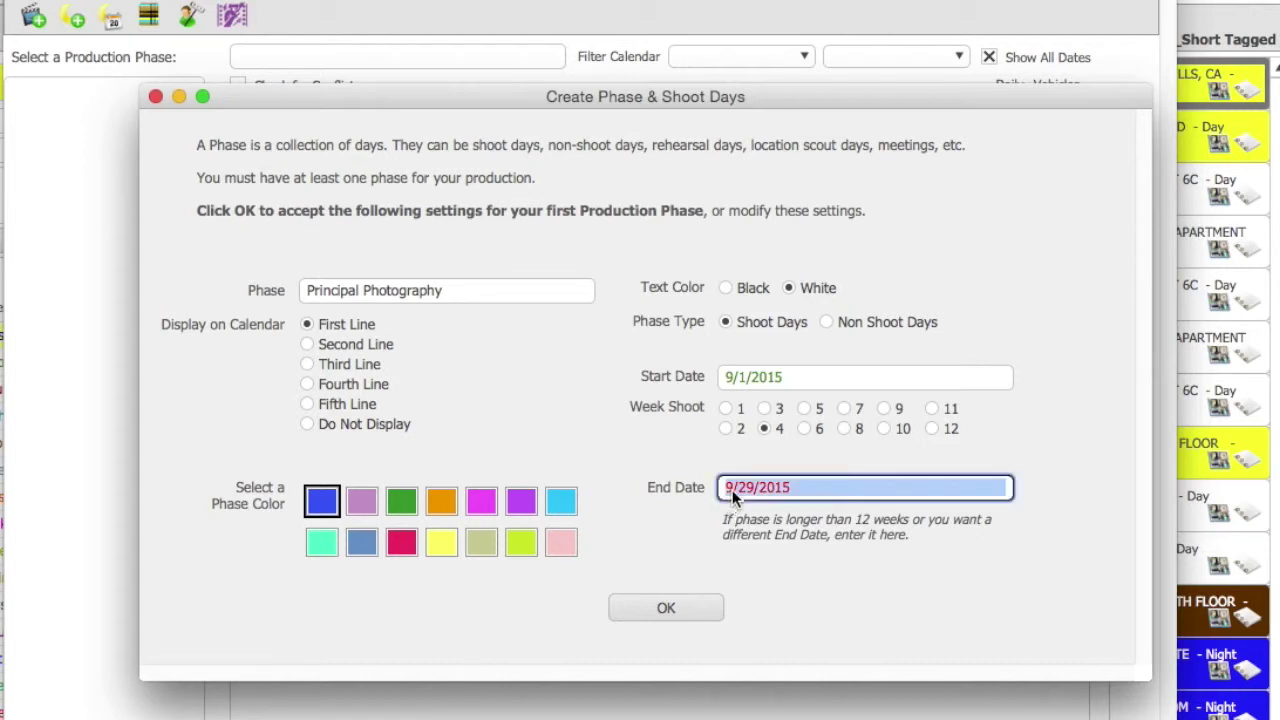
click(803, 488)
click(726, 459)
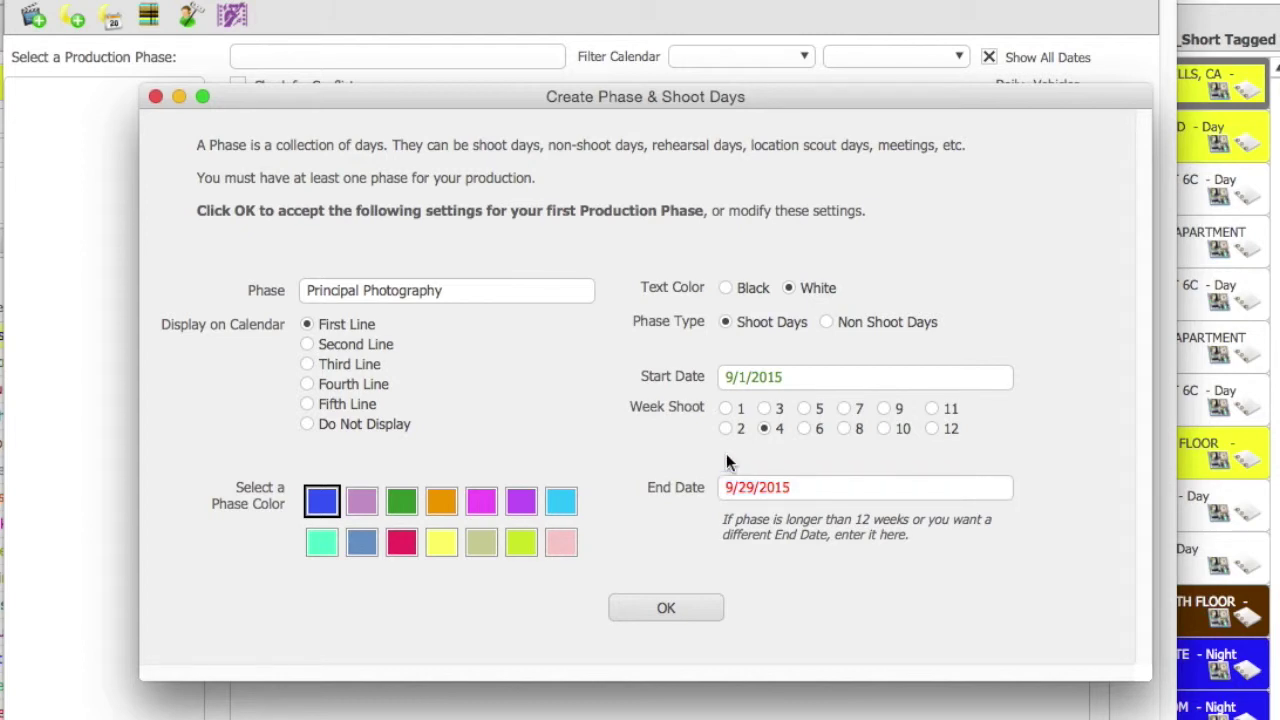
Set the Principal Photography shoot length to one week and create the phase with its shoot days.
click(726, 410)
click(676, 610)
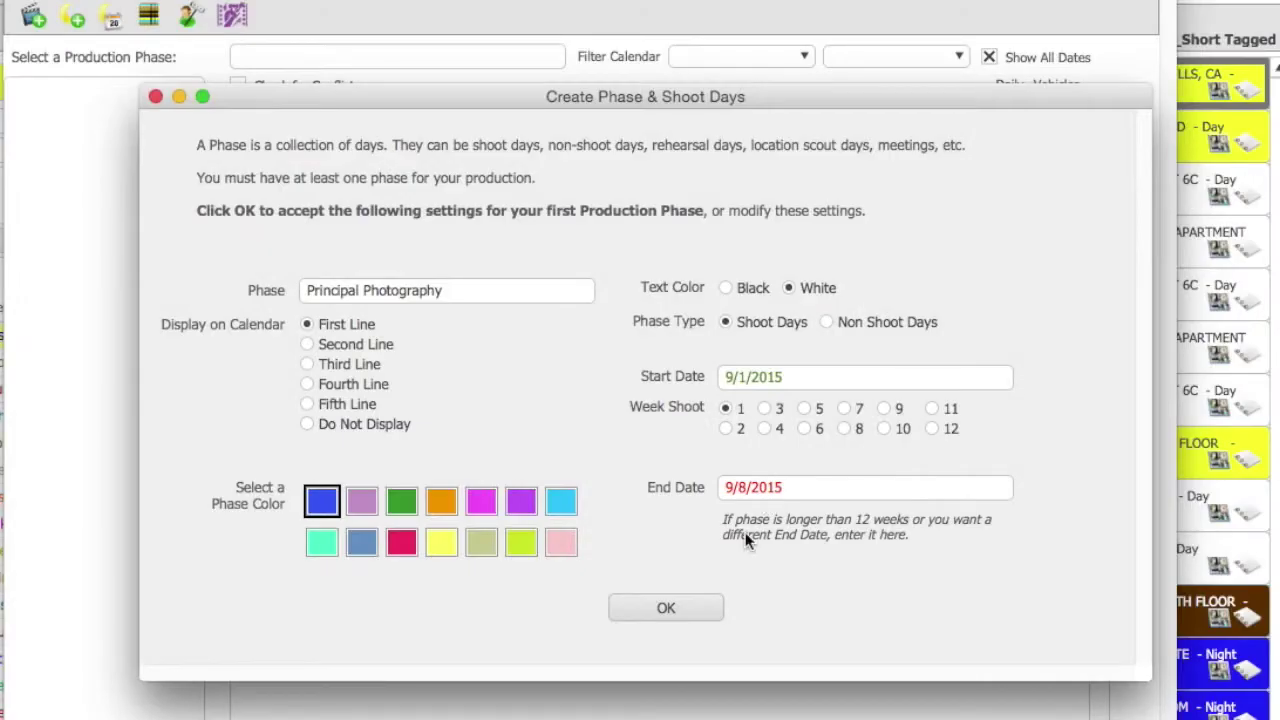
click(680, 601)
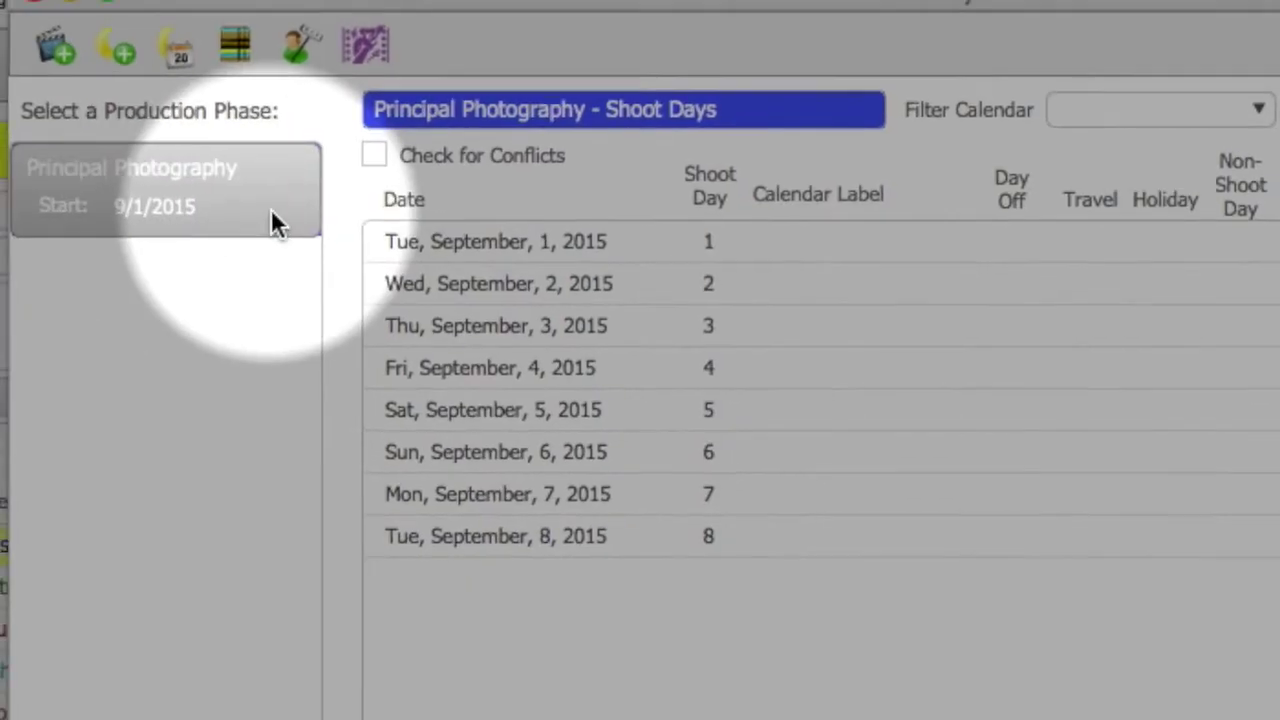
click(270, 215)
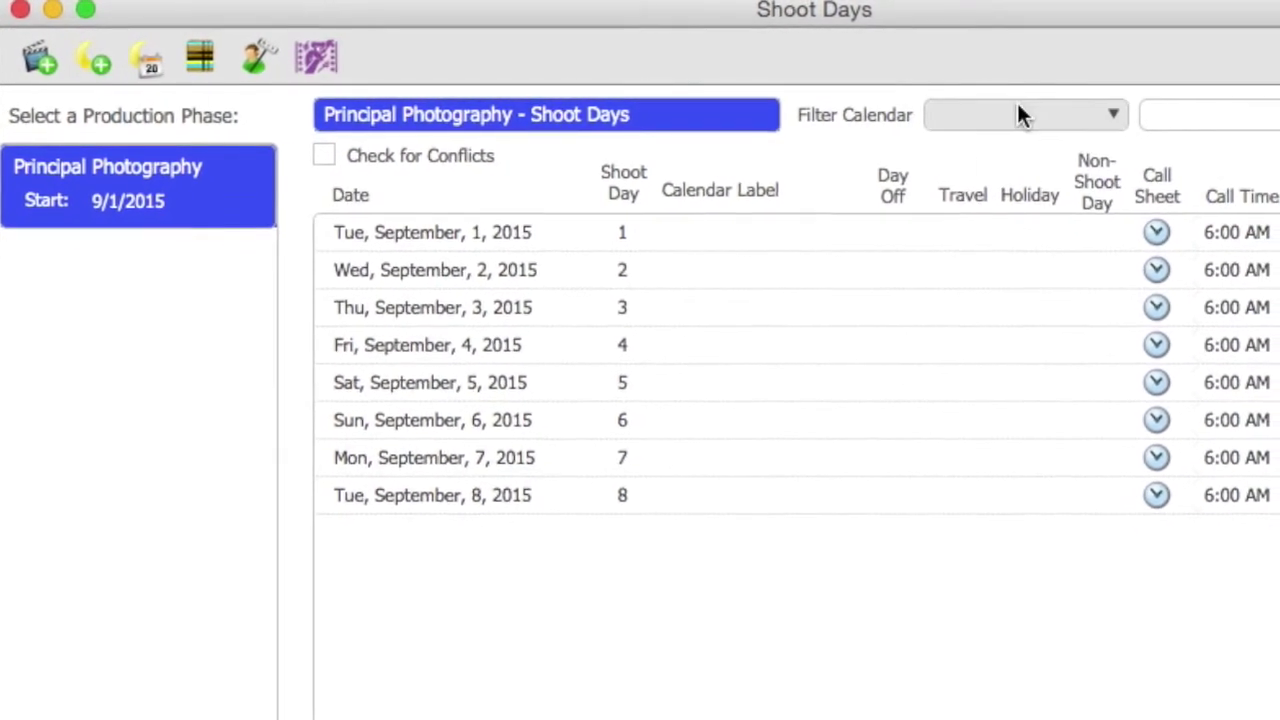
click(1020, 114)
click(1180, 121)
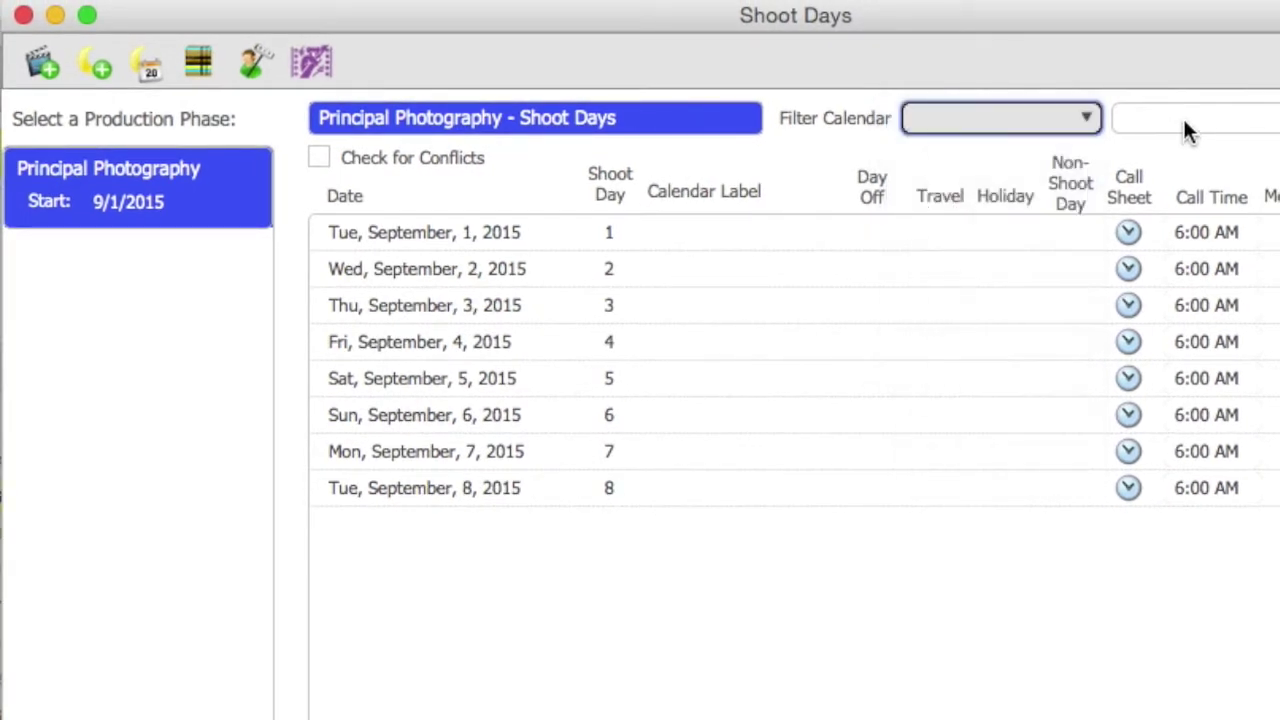
click(1184, 121)
click(993, 144)
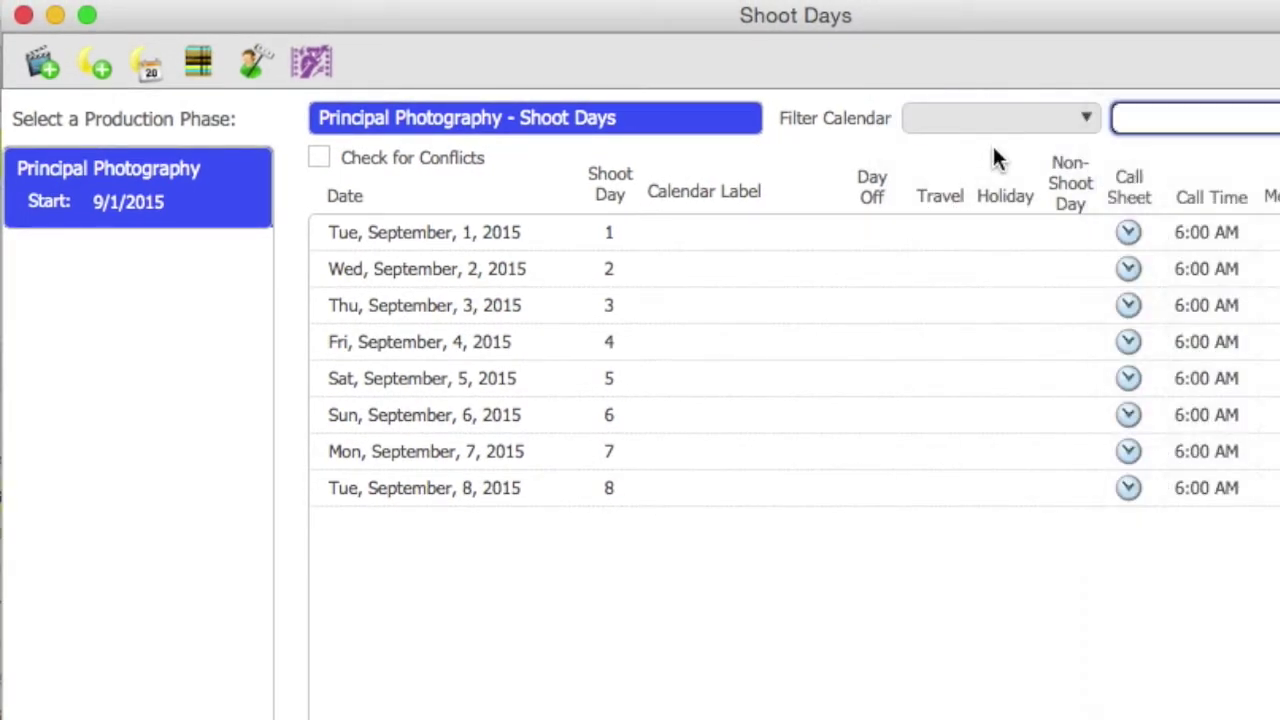
click(989, 145)
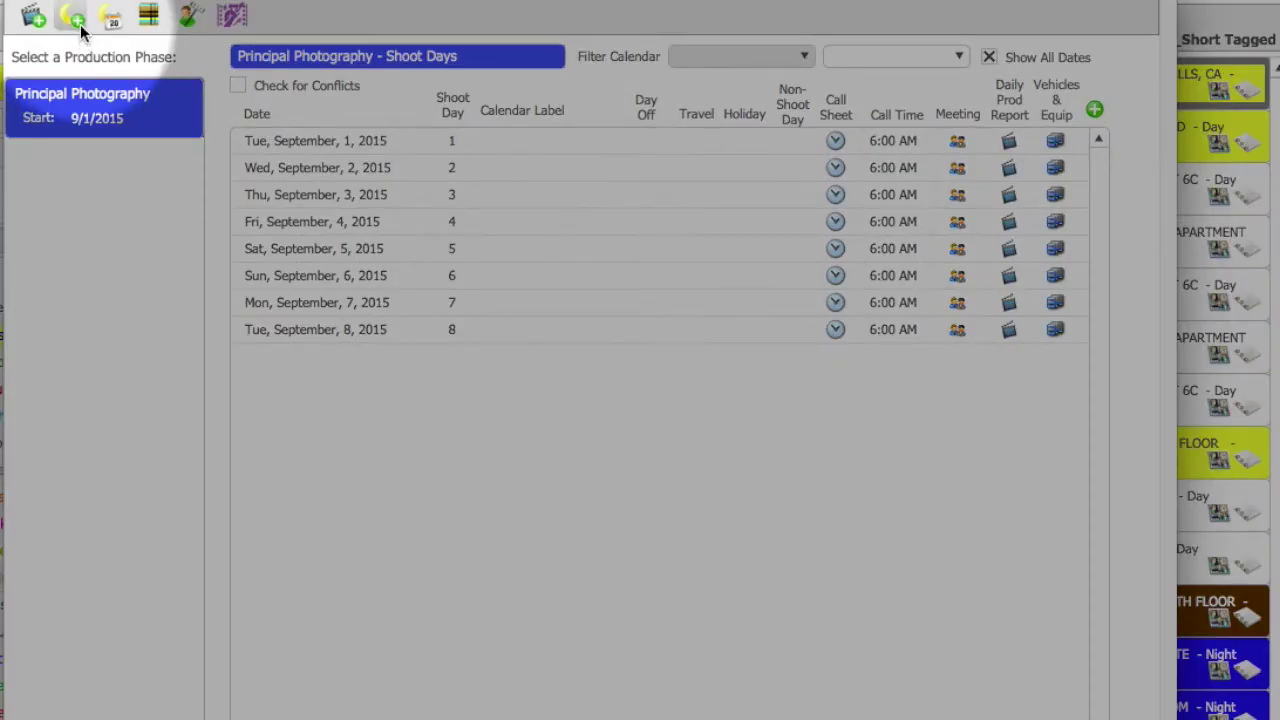
Start a new phase named Pickups, displayed on the calendar's second line, with the light purple phase color.
click(81, 31)
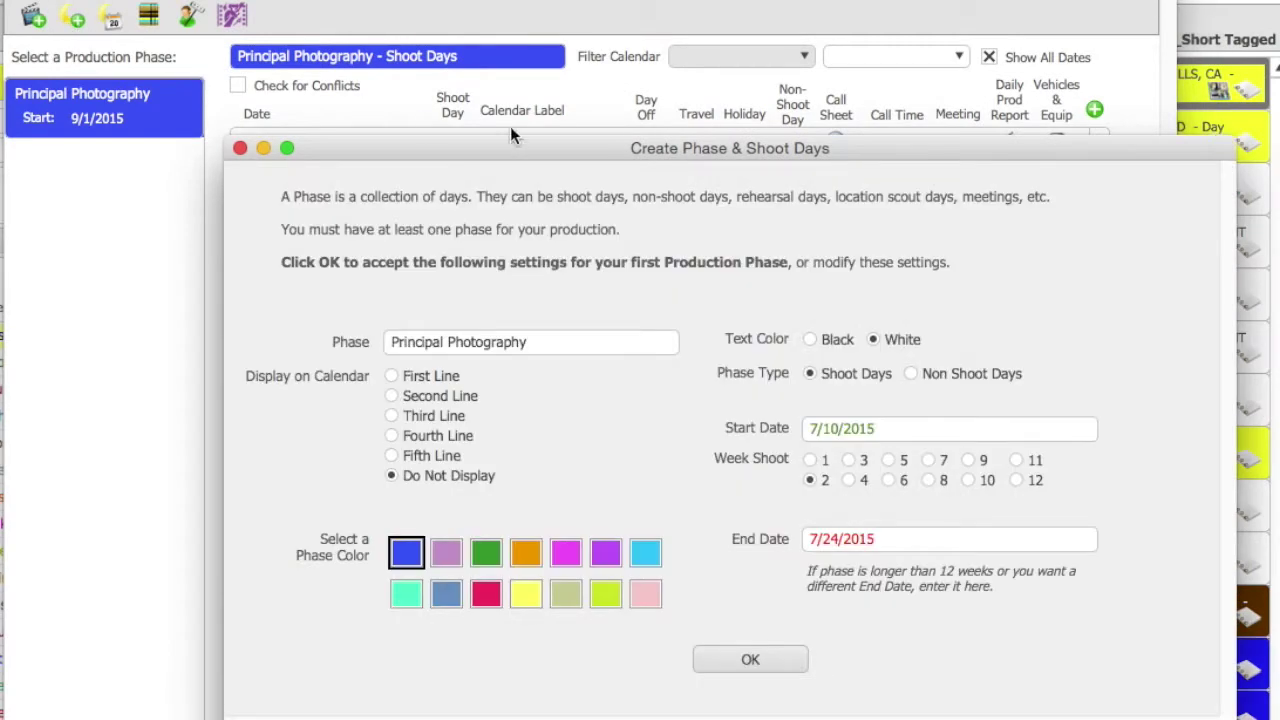
drag(552, 146, 456, 118)
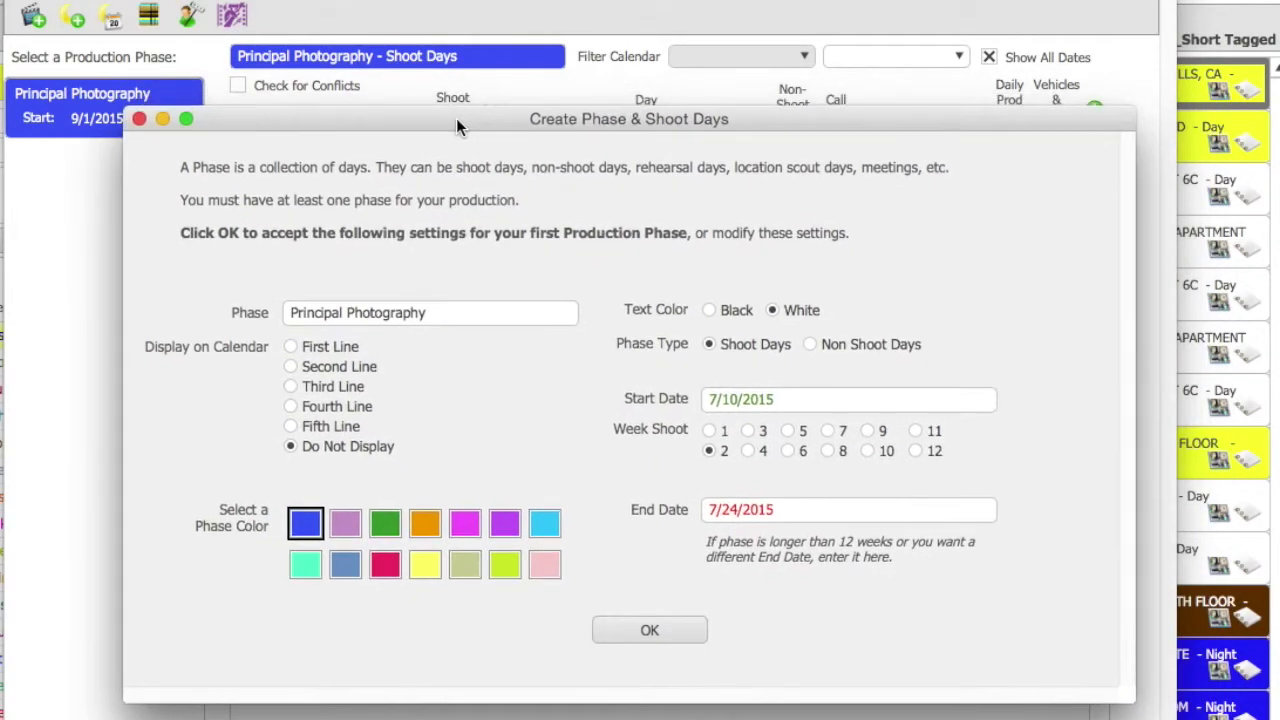
click(400, 312)
click(333, 389)
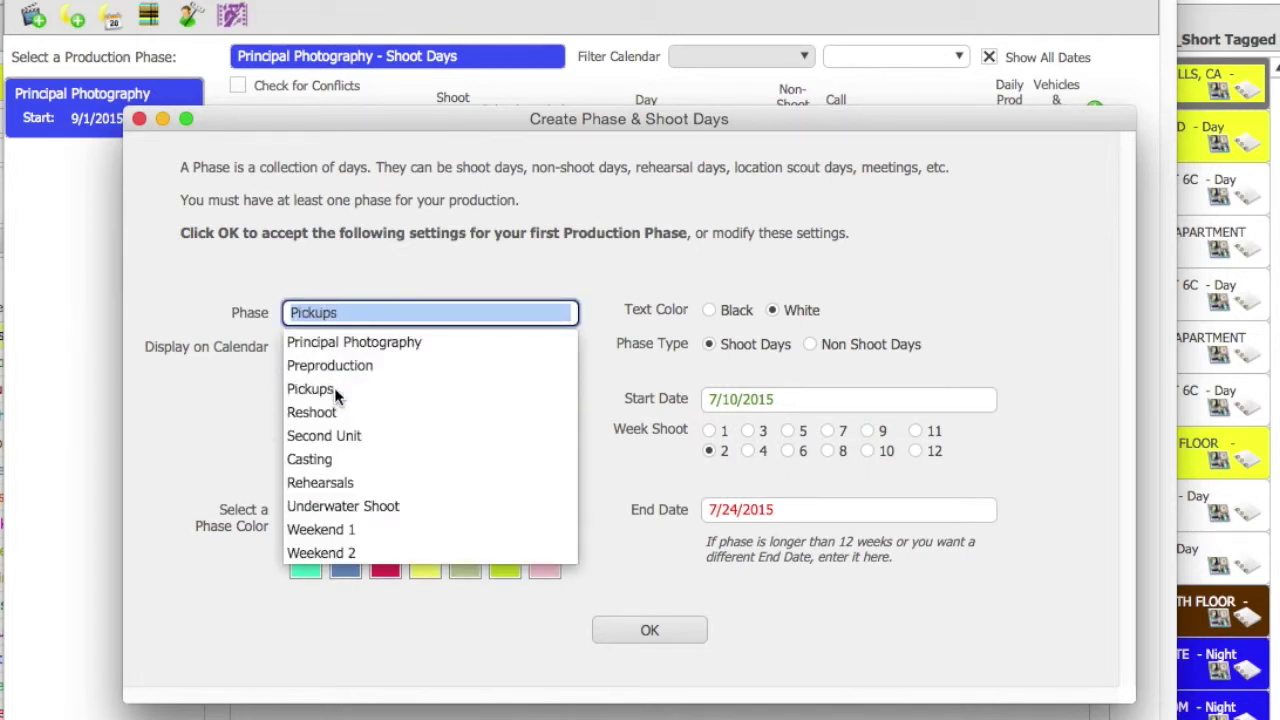
click(291, 367)
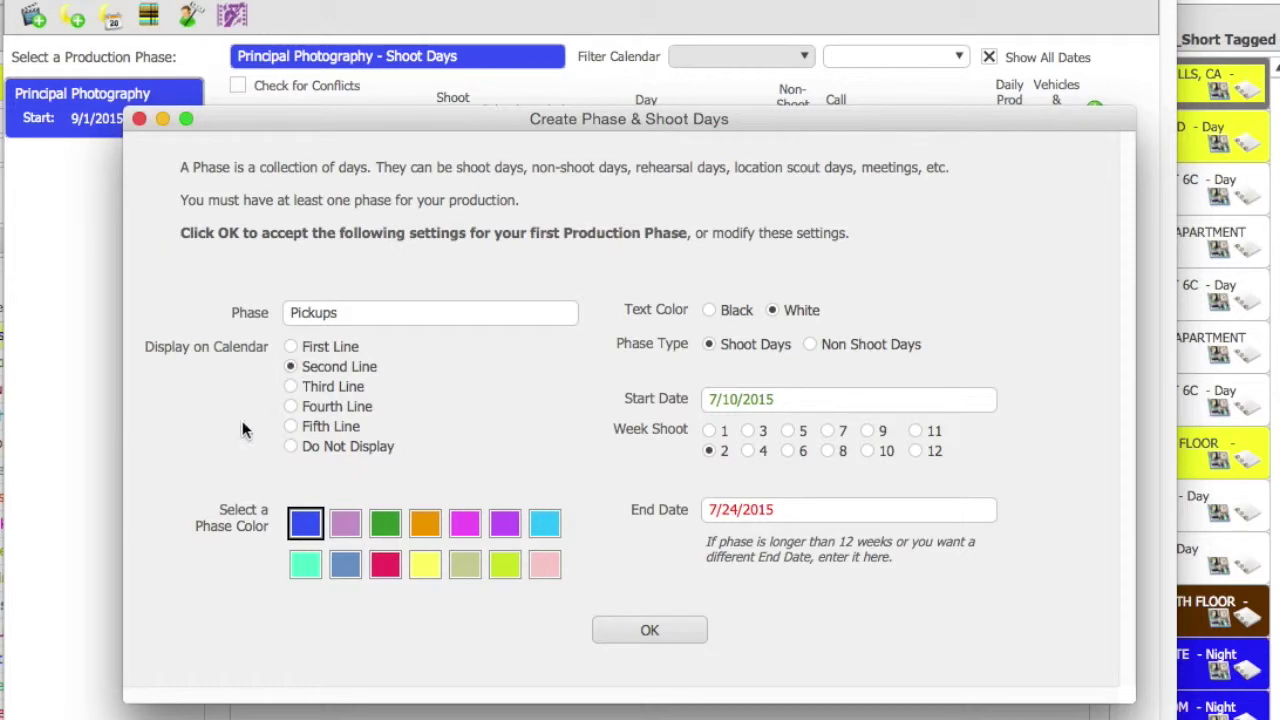
click(345, 527)
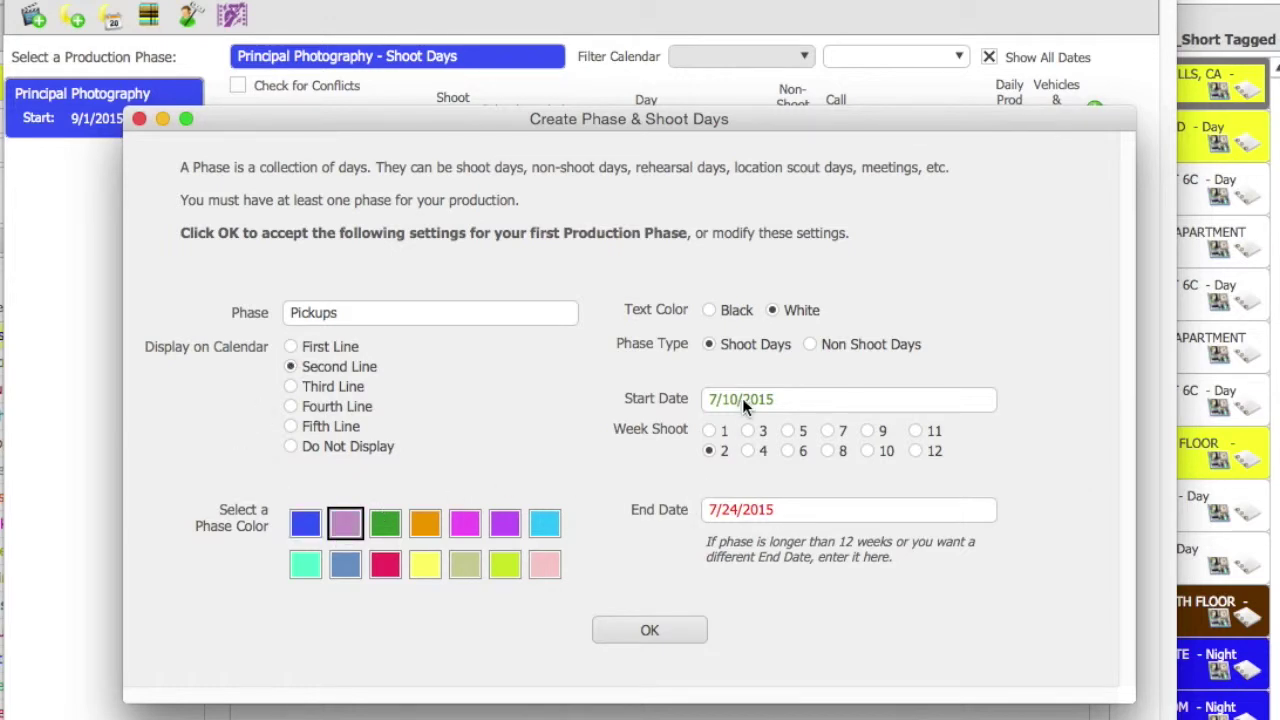
Set the Pickups phase to start on 10/1/2015 with a one-week shoot, and create it.
click(742, 398)
click(902, 433)
click(902, 433)
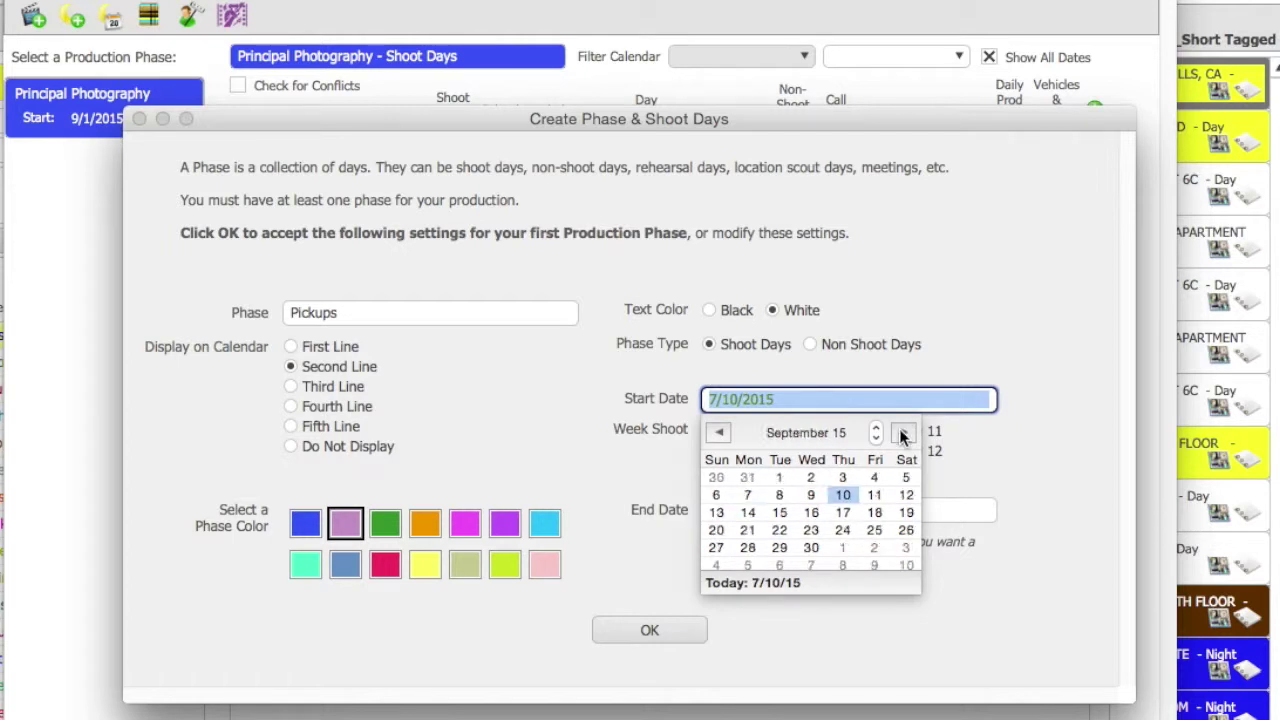
click(902, 433)
click(842, 477)
click(710, 434)
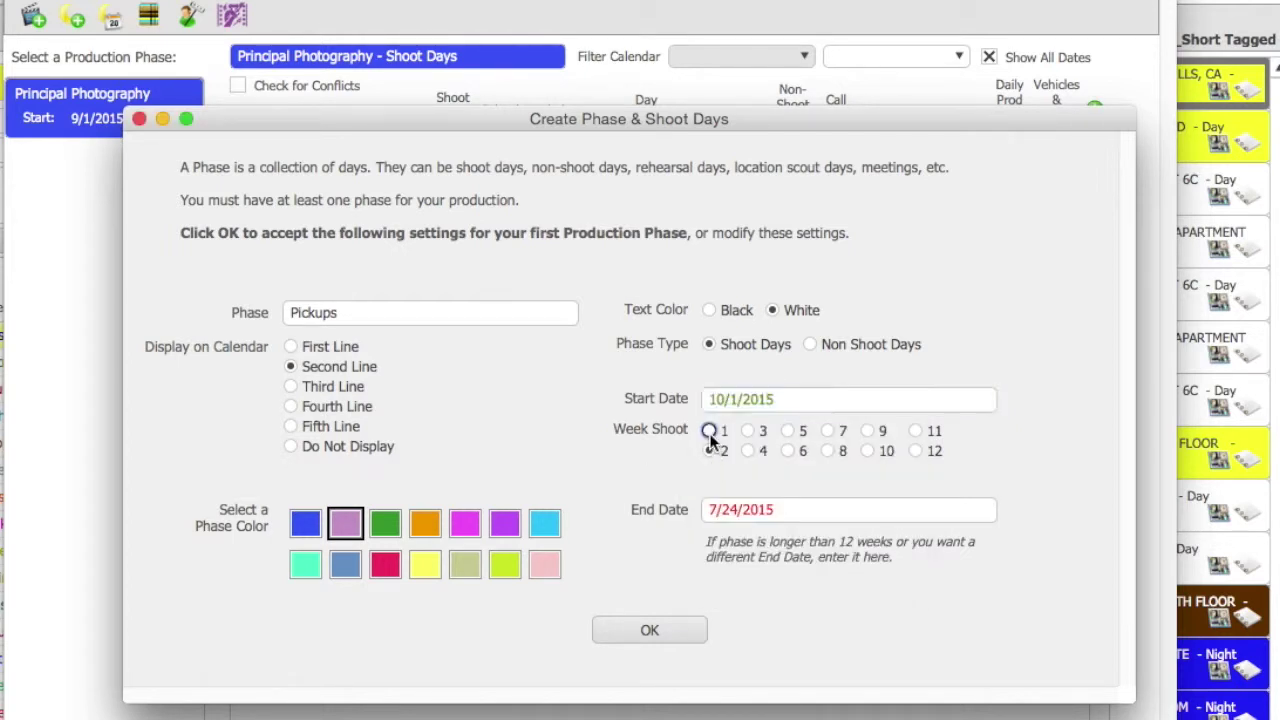
click(649, 634)
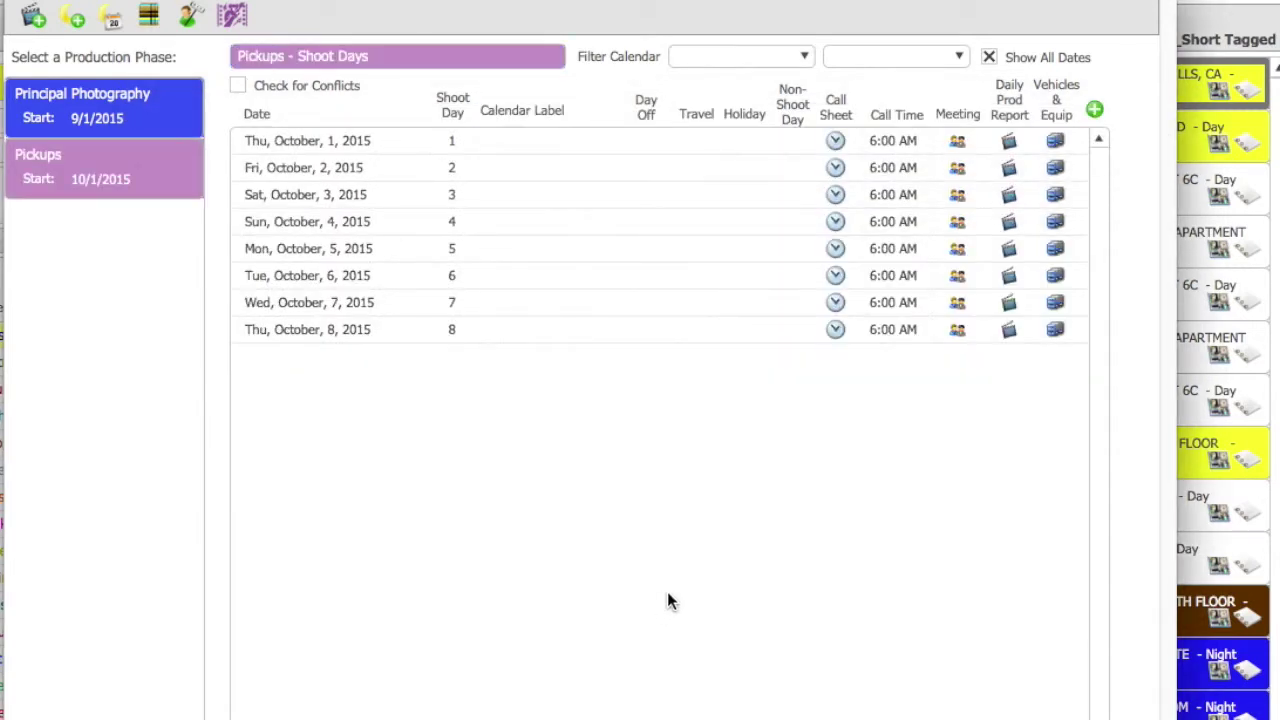
Review the shoot days of the Principal Photography phase and those of the Pickups phase.
click(87, 112)
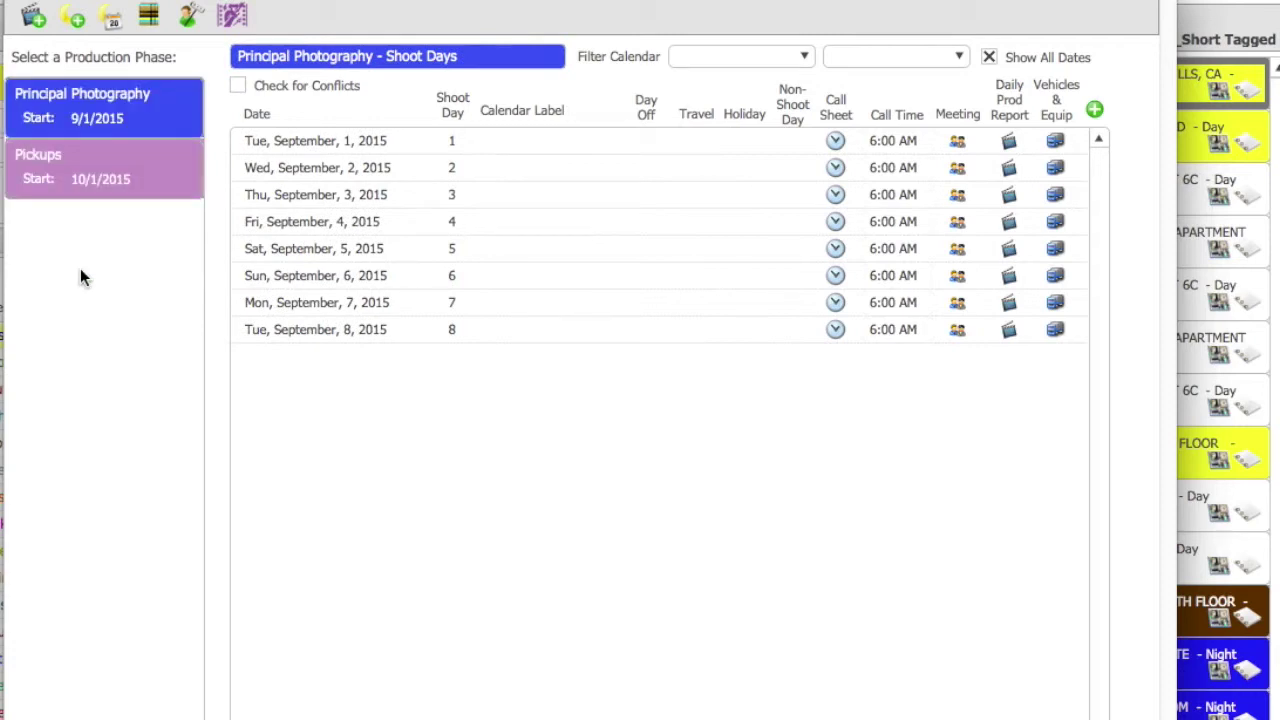
click(88, 176)
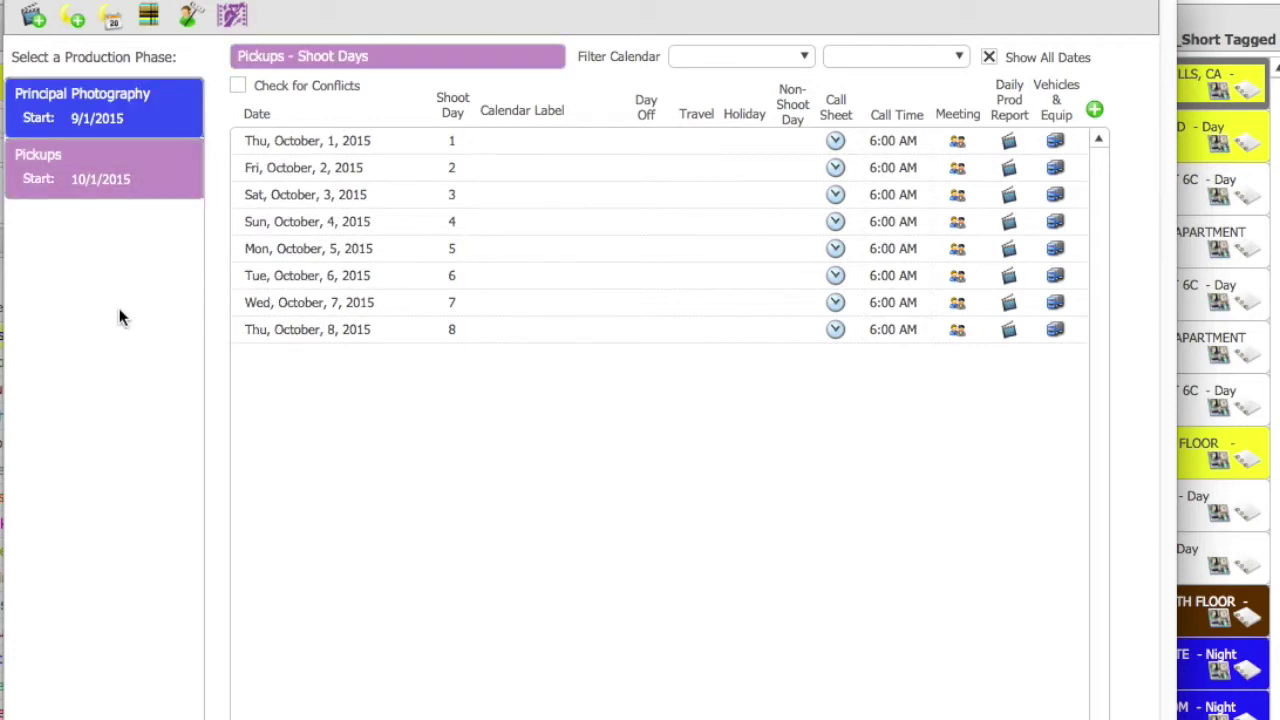
In the Principal Photography phase, mark September 4 as a day off and September 2 as a travel day.
click(78, 110)
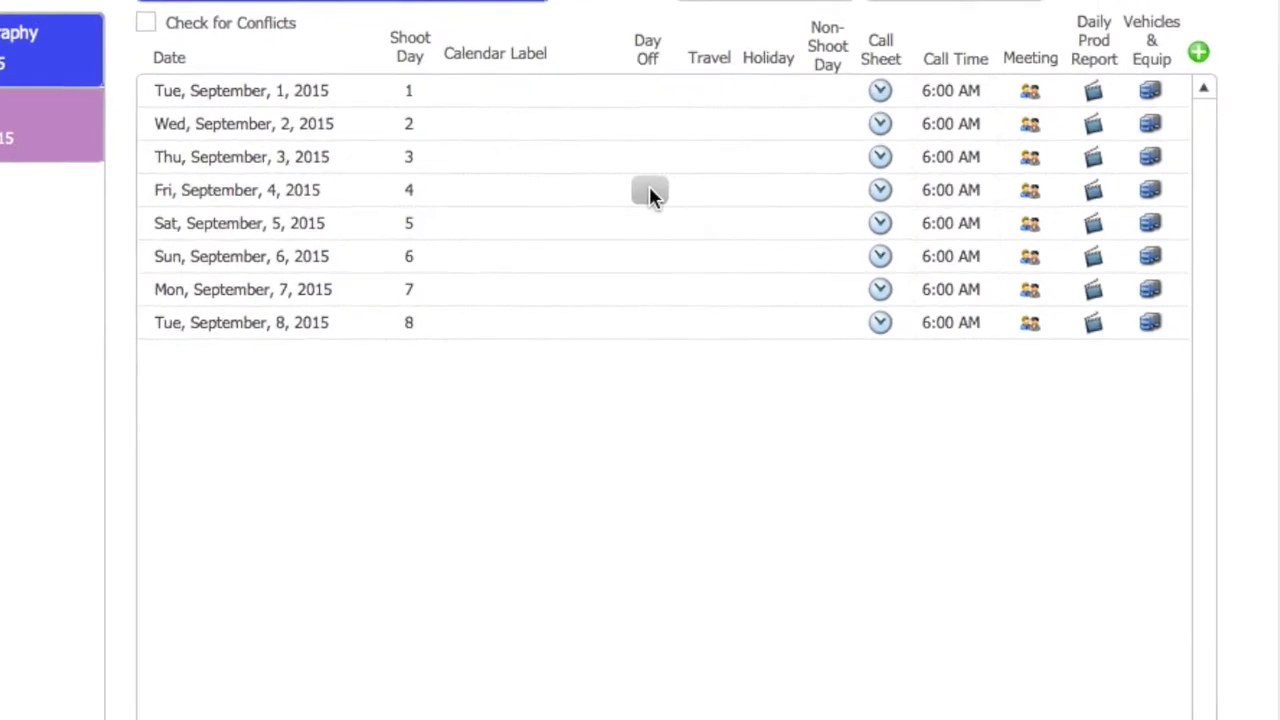
click(651, 182)
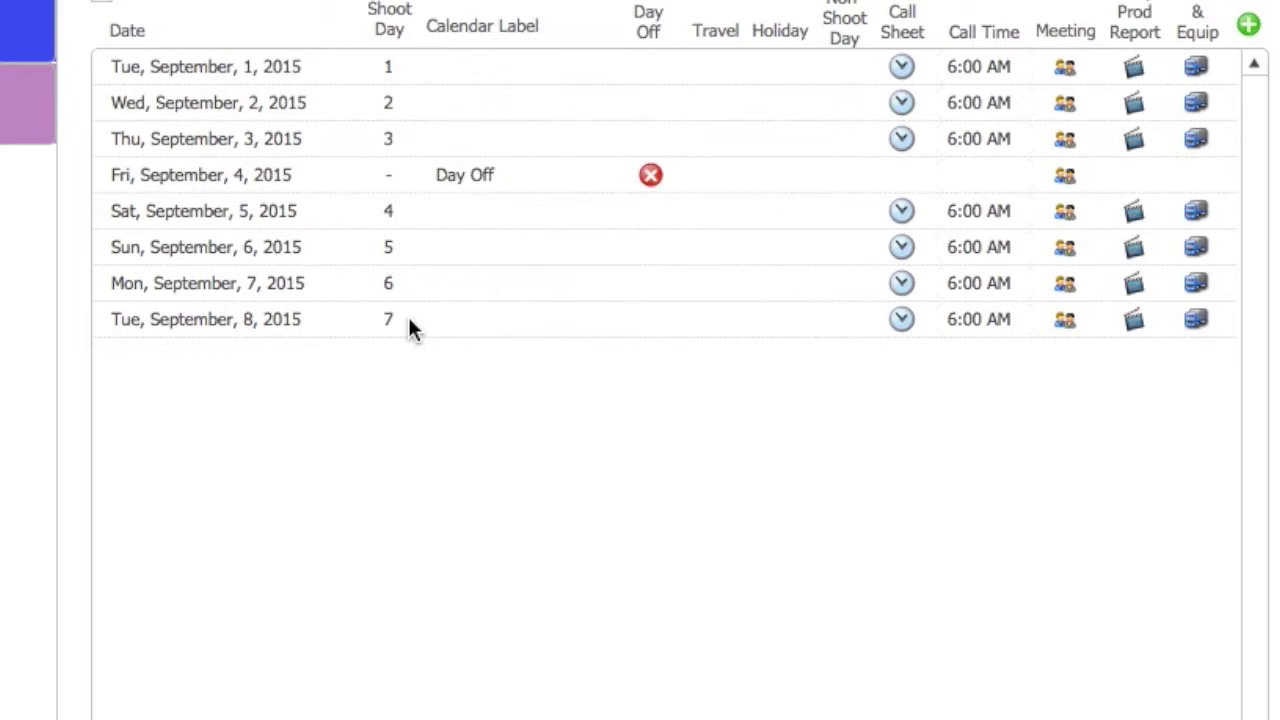
click(716, 104)
Try marking September 2 as a day off and September 3 as a holiday, removing each mark again.
click(651, 103)
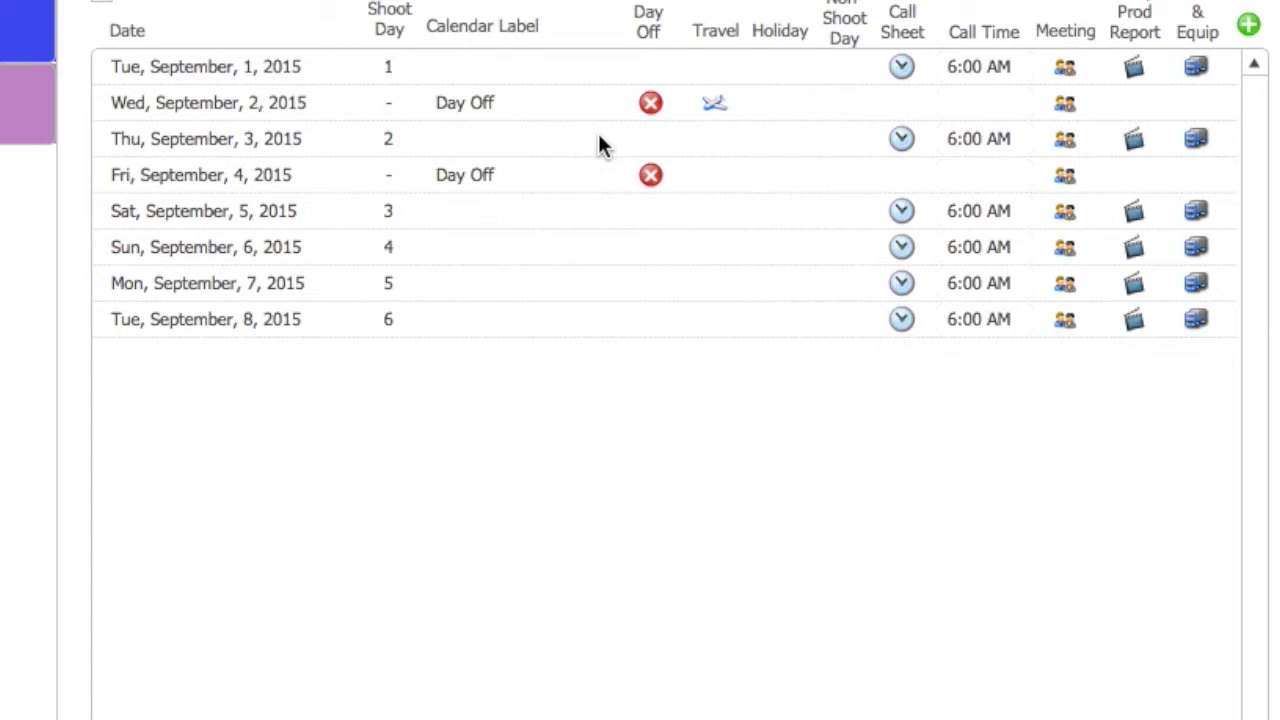
click(650, 103)
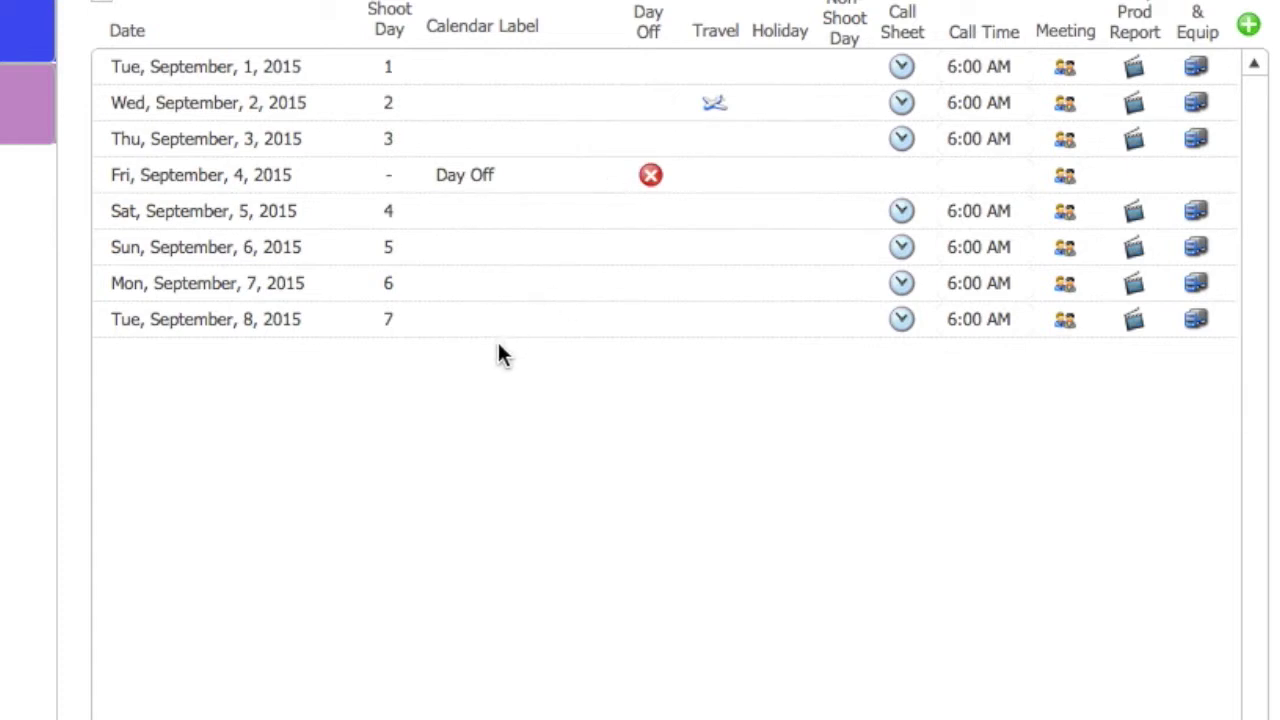
click(778, 142)
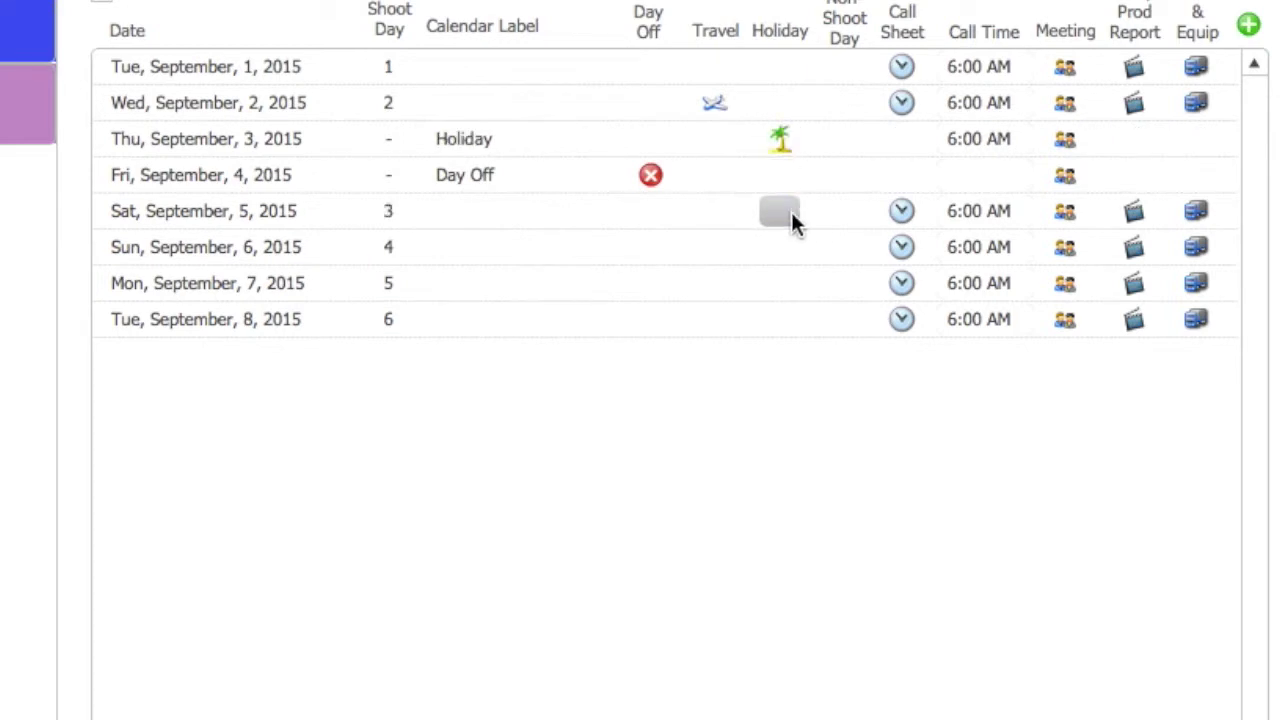
click(780, 143)
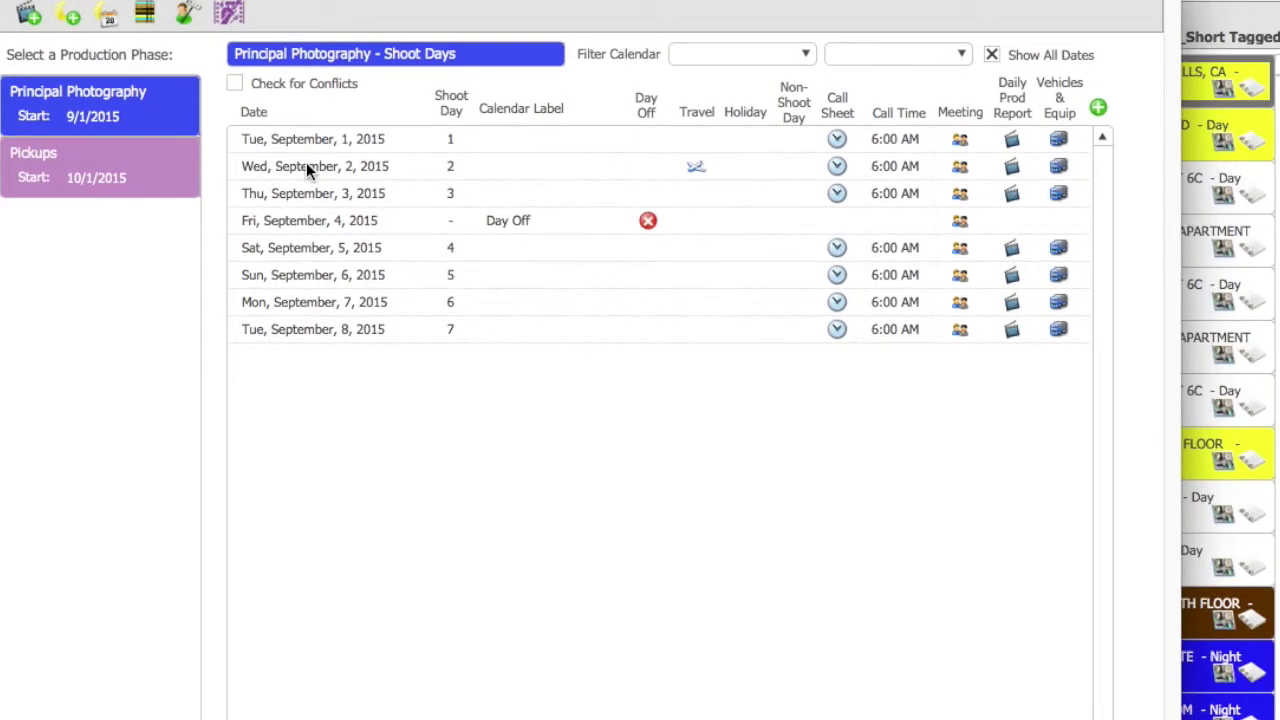
Open the Principal Photography phase's shoot-day settings and examine the options for pushing shoot days and for the direction of the move.
click(28, 18)
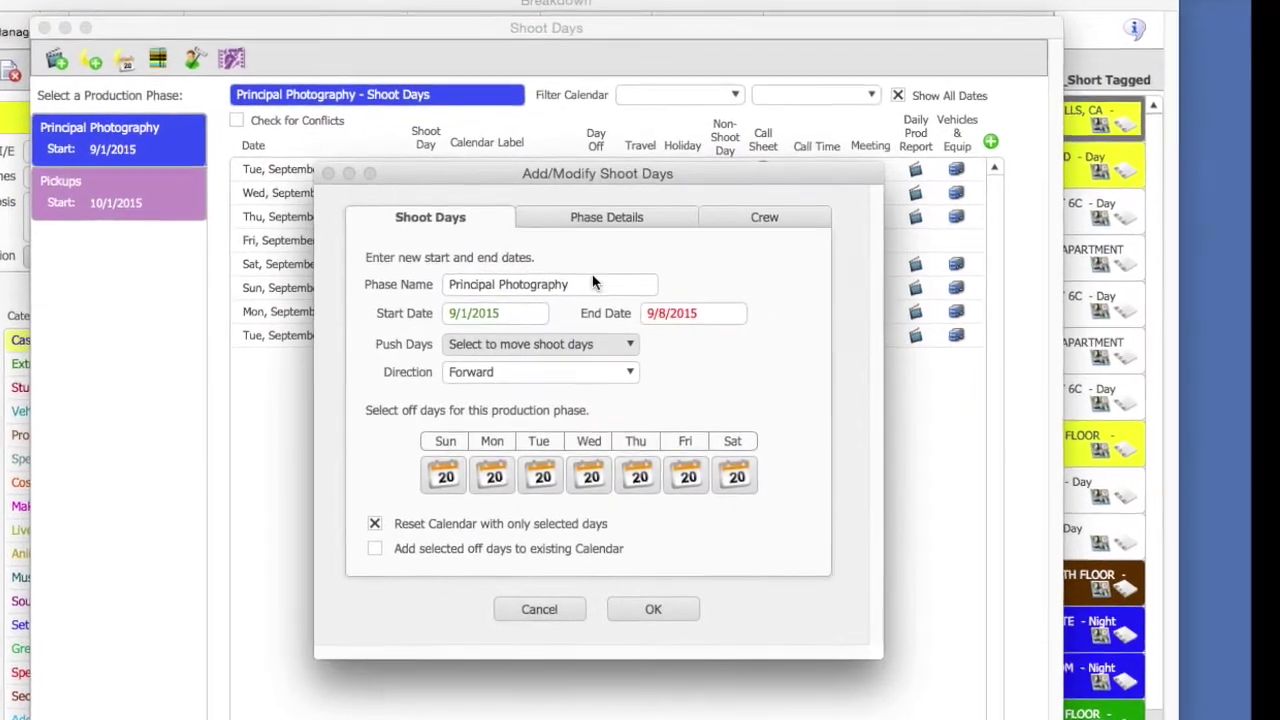
click(609, 292)
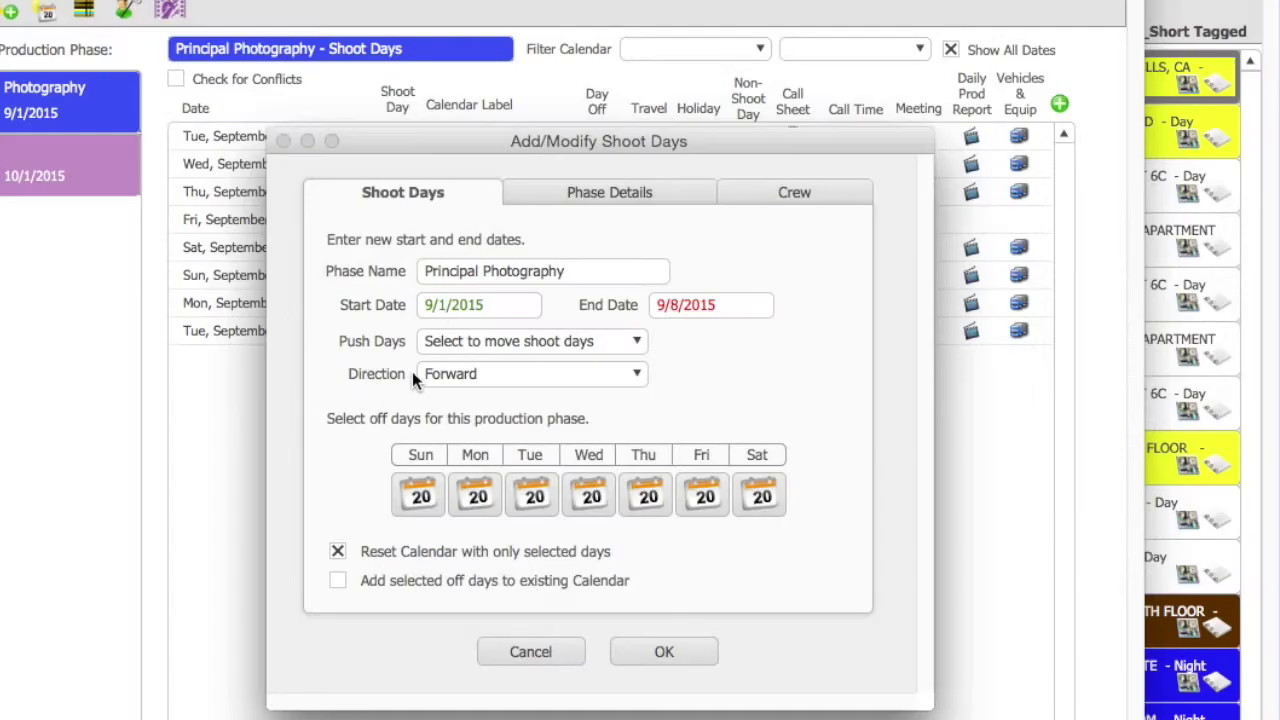
click(479, 374)
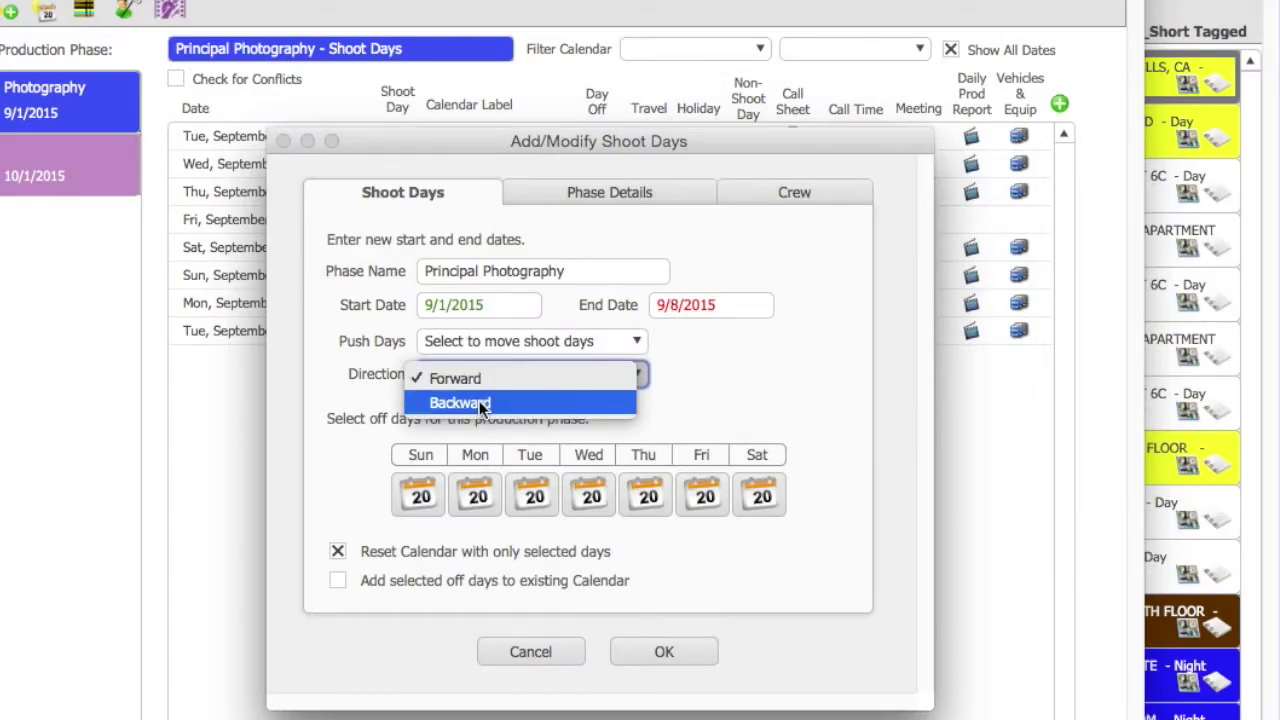
click(360, 402)
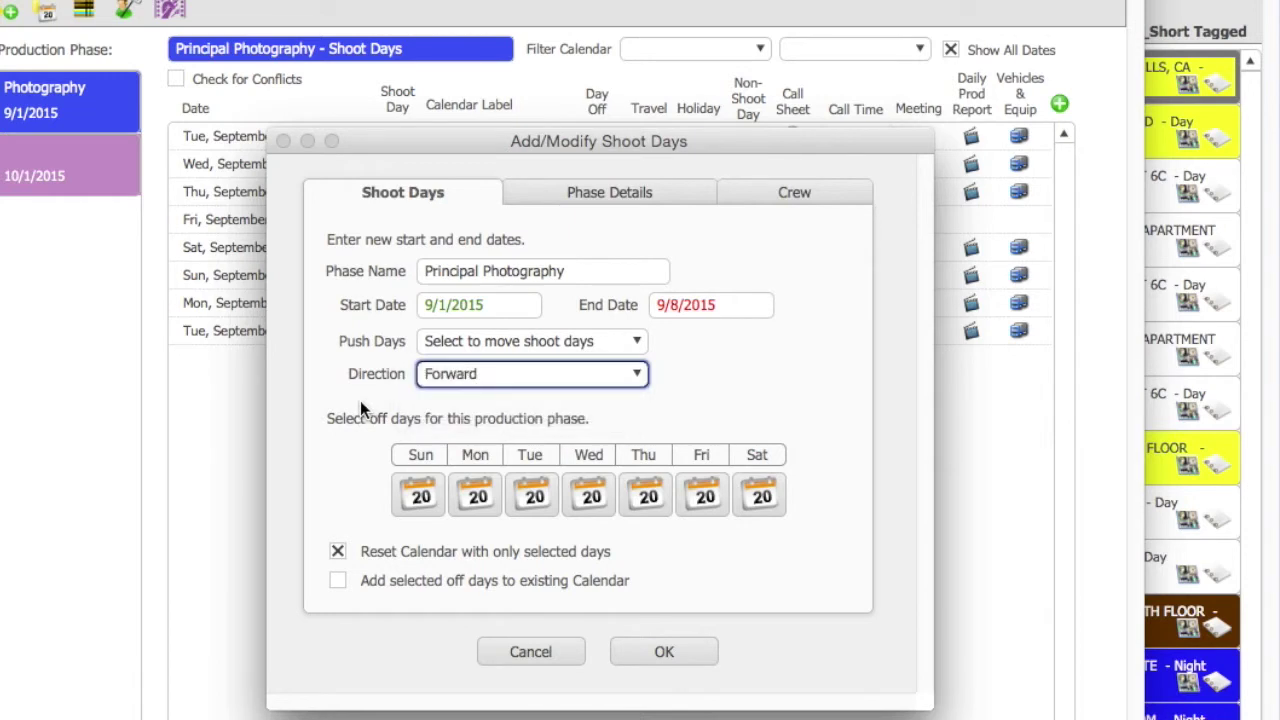
click(722, 376)
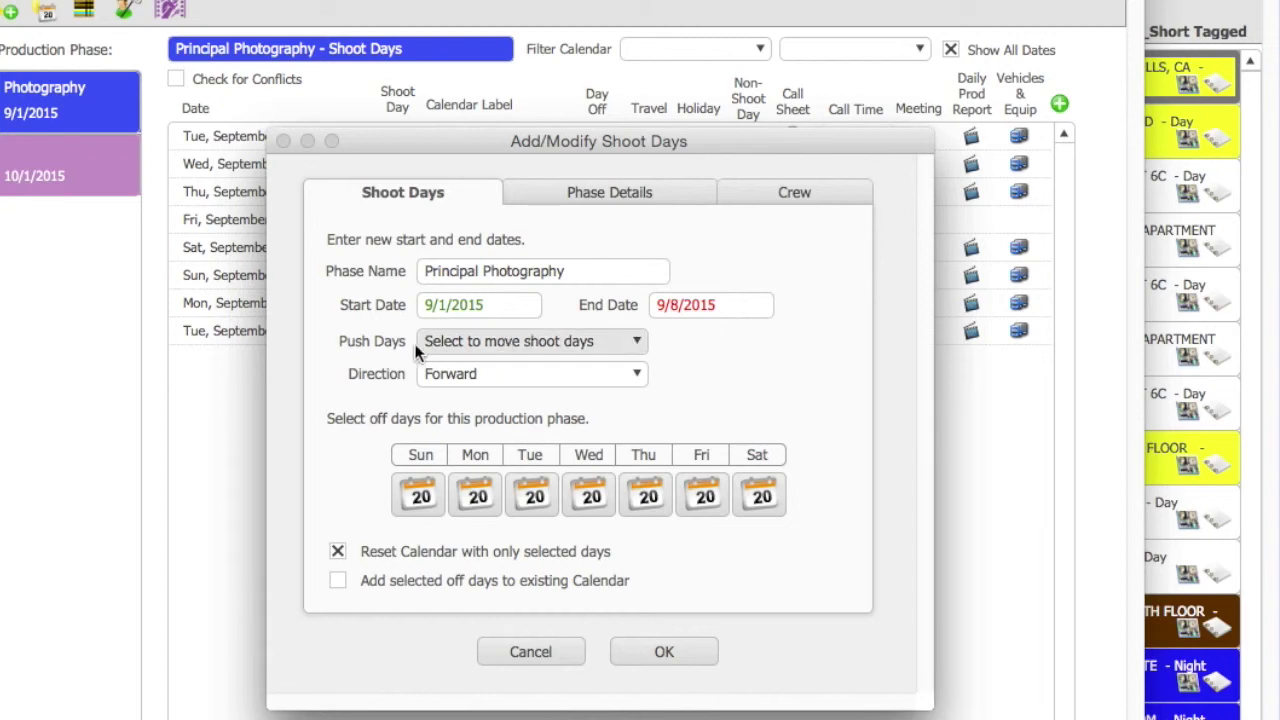
click(482, 343)
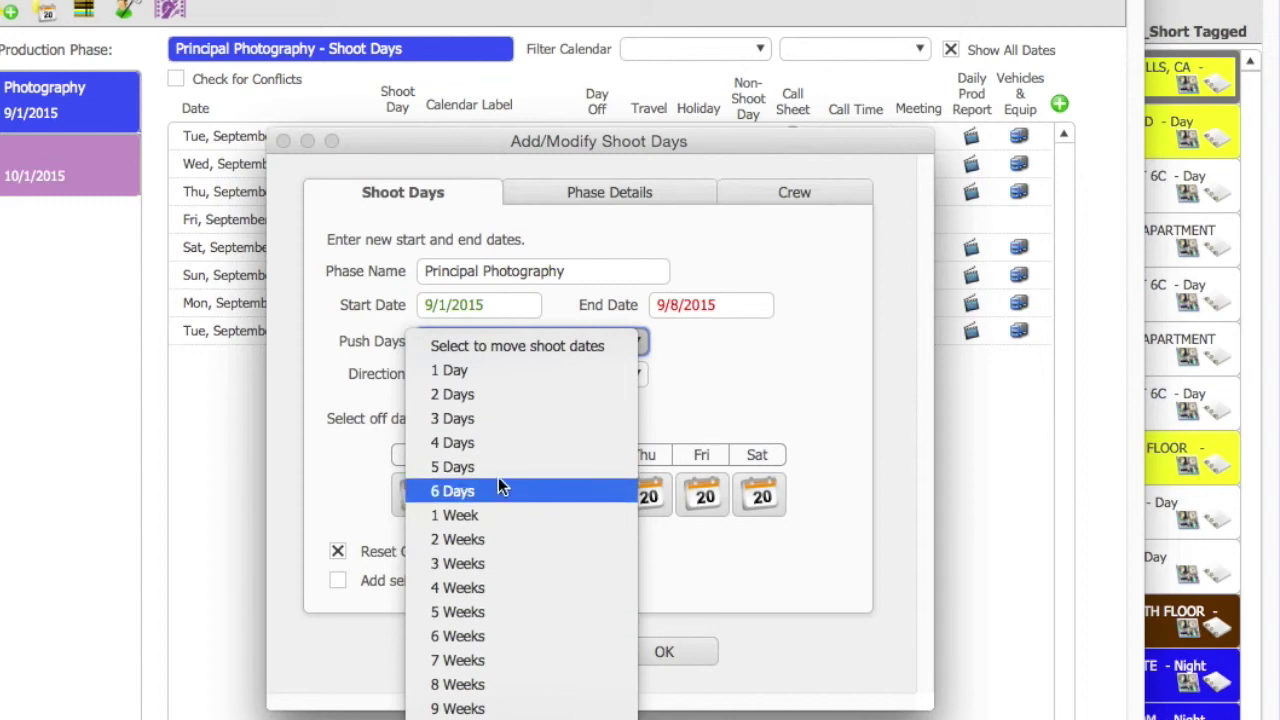
click(338, 479)
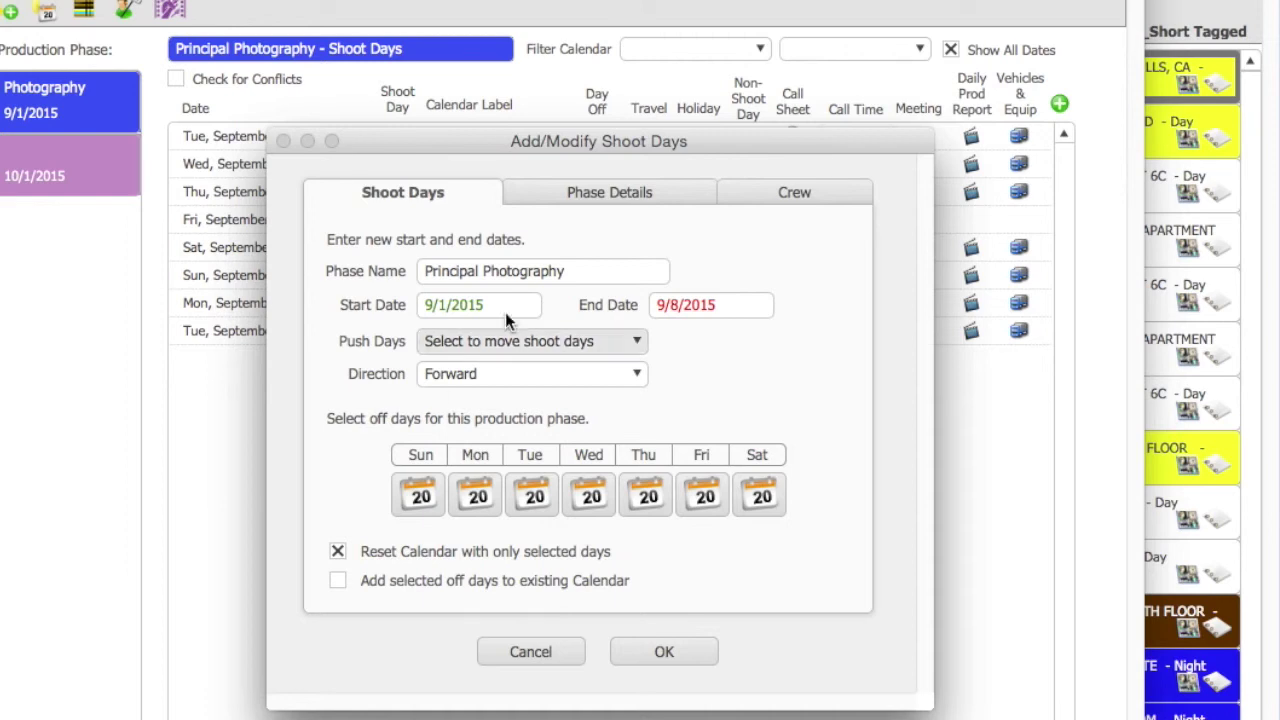
Examine the Principal Photography phase's details, including the available phase colors, and its primary crew entries.
click(590, 190)
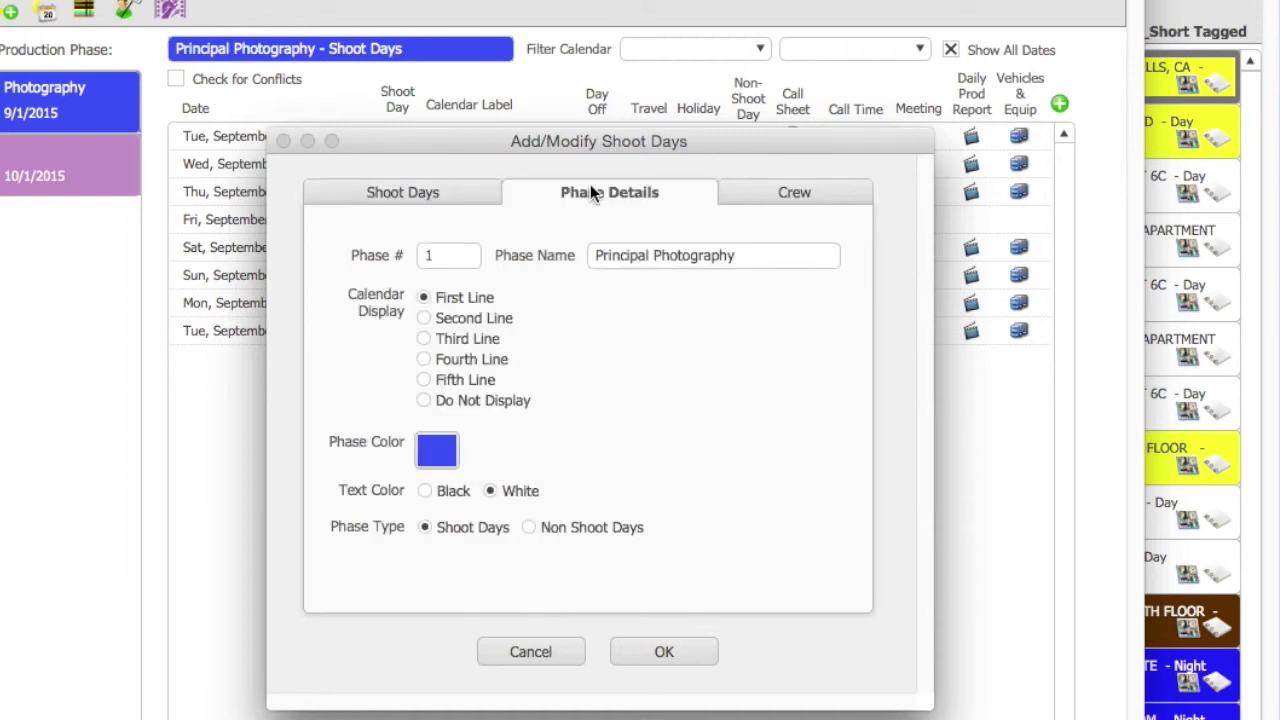
click(435, 453)
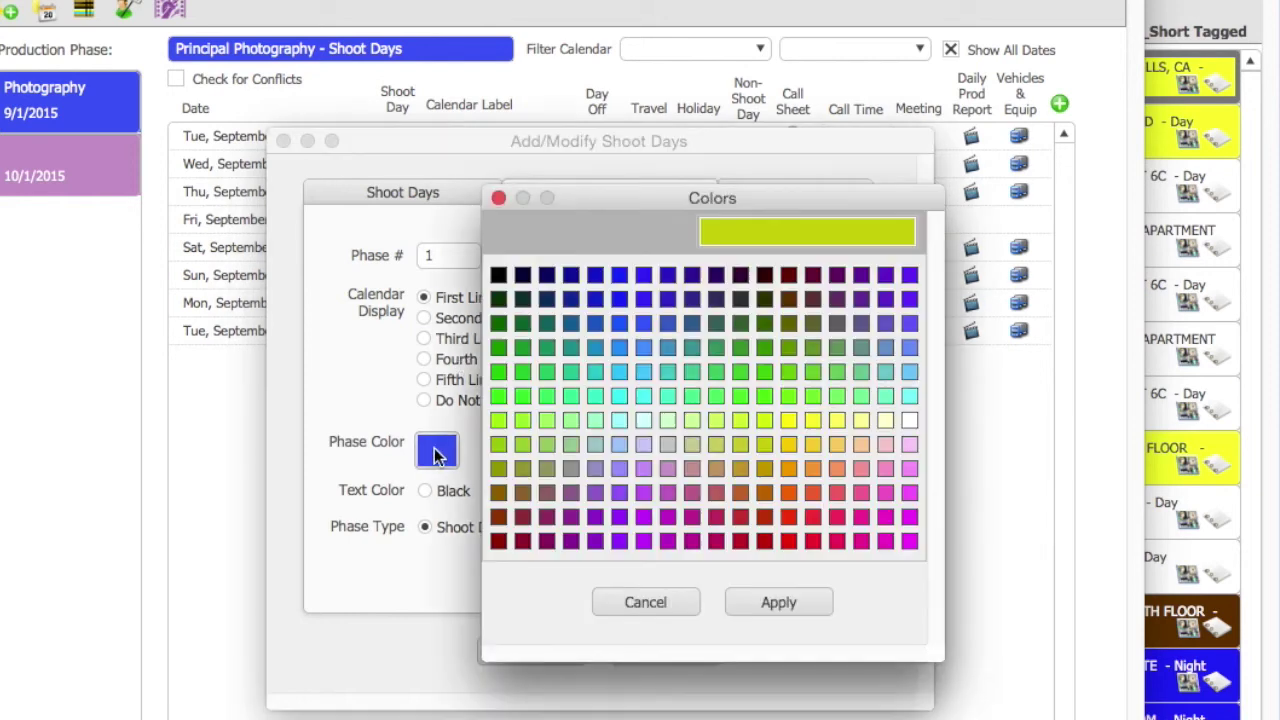
click(643, 601)
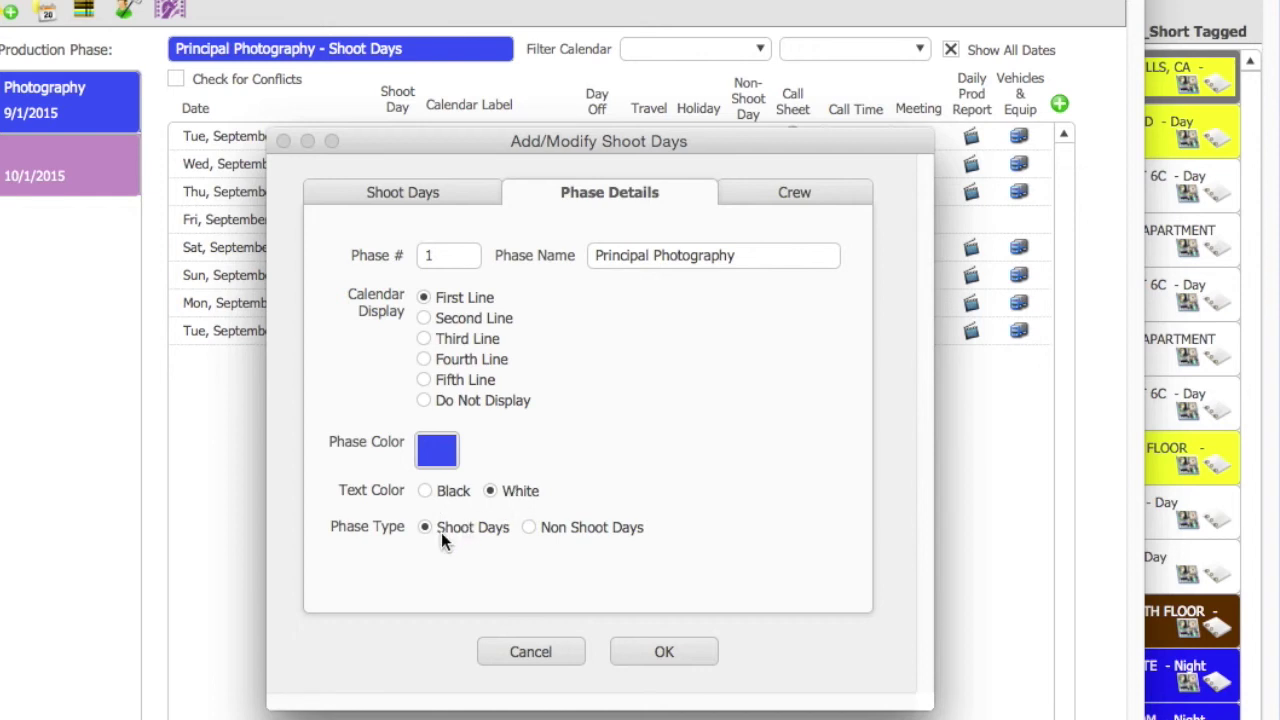
click(755, 192)
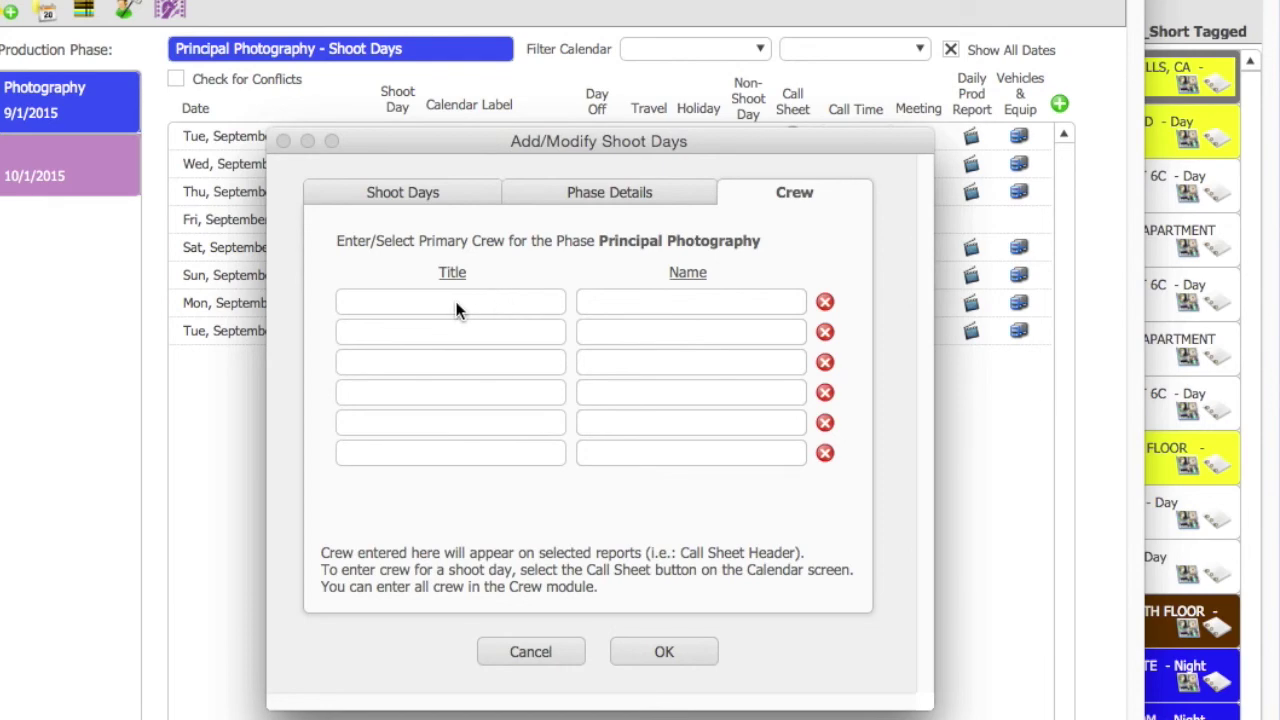